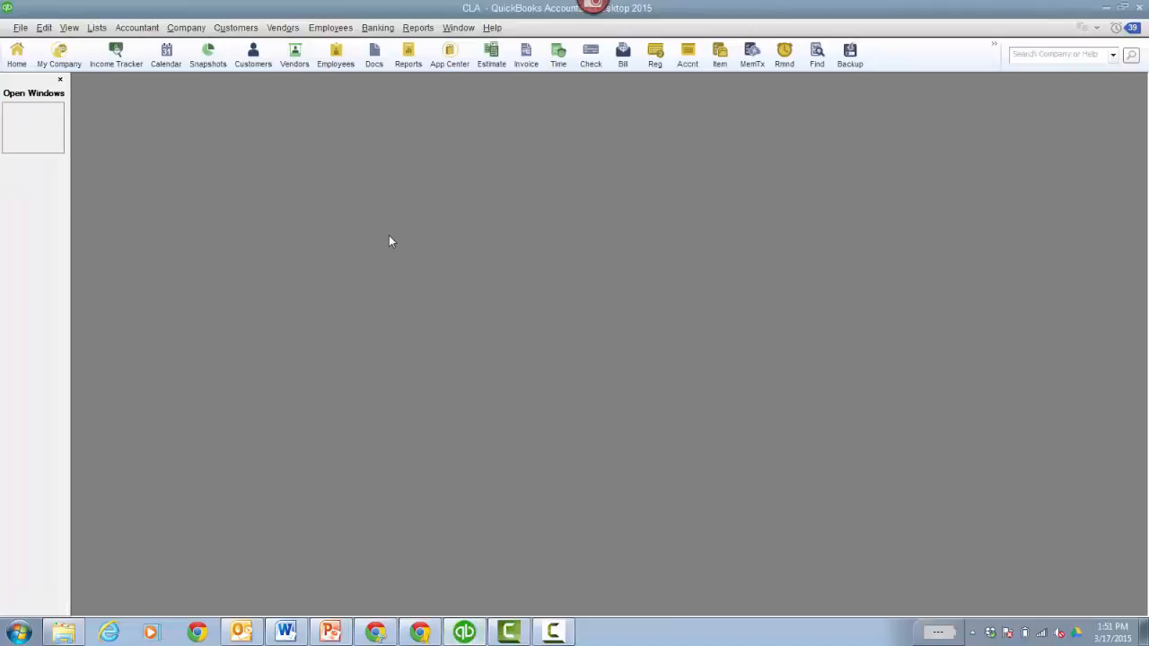
- Check the company file's product information, including its size and list totals, and close the window
{"action": "key", "text": "F2"}
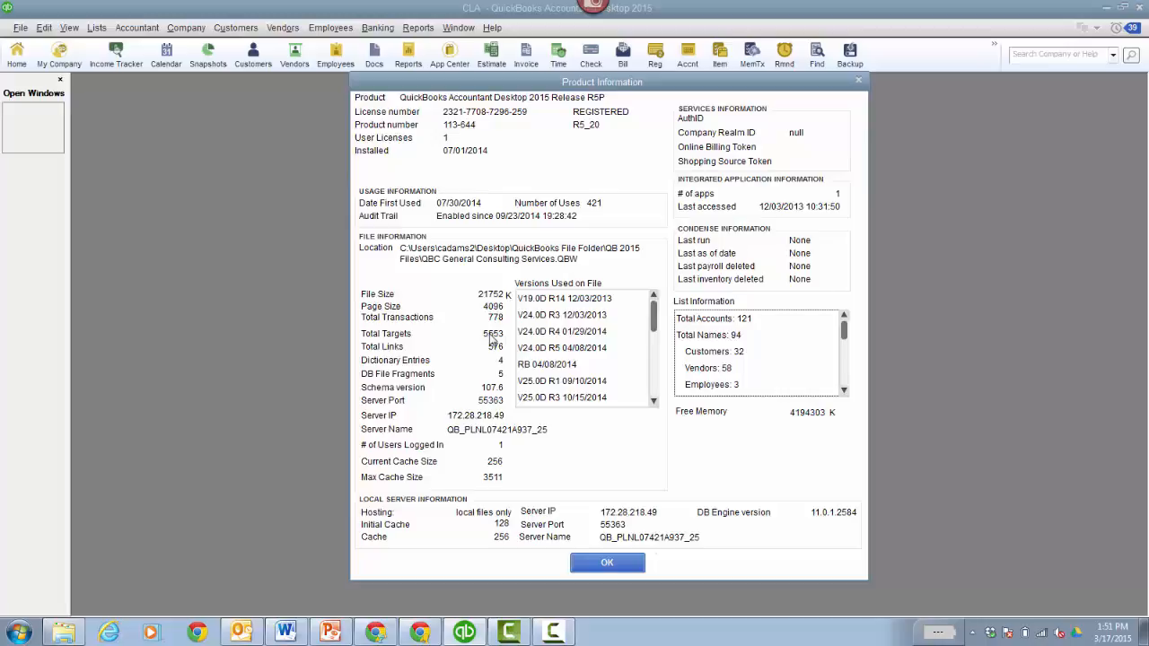
{"action": "left_click", "coordinate": [607, 562]}
- View the two most recent customer invoices, and recheck the company file's product information
{"action": "left_click", "coordinate": [528, 55]}
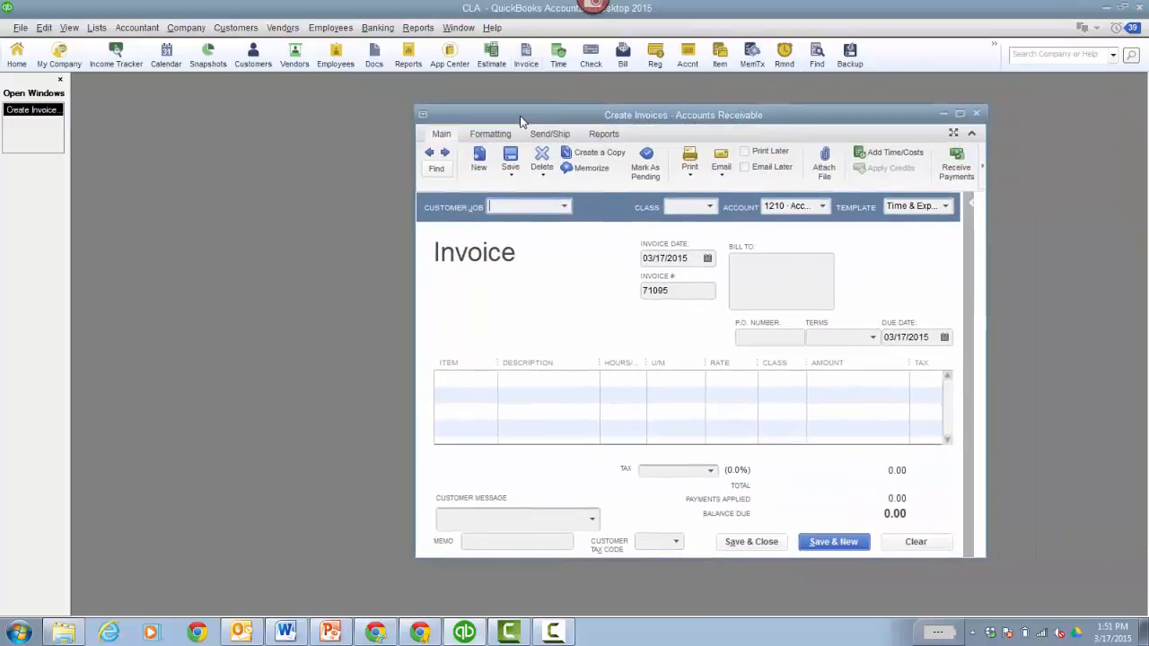
{"action": "left_click", "coordinate": [327, 144]}
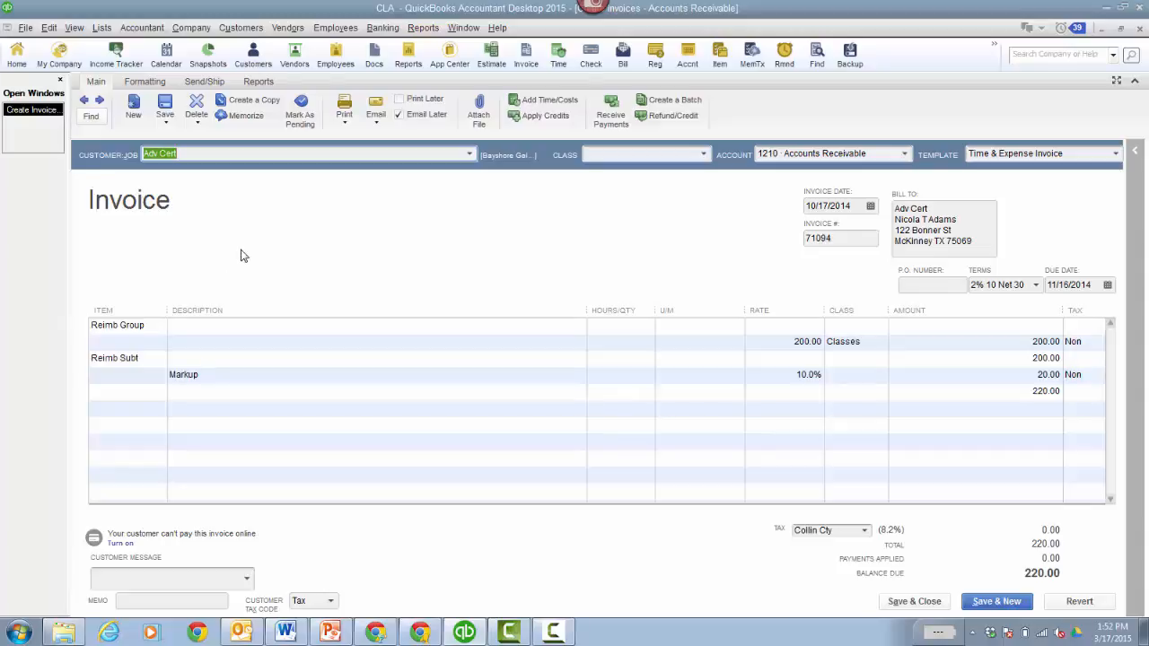
{"action": "left_click", "coordinate": [84, 100]}
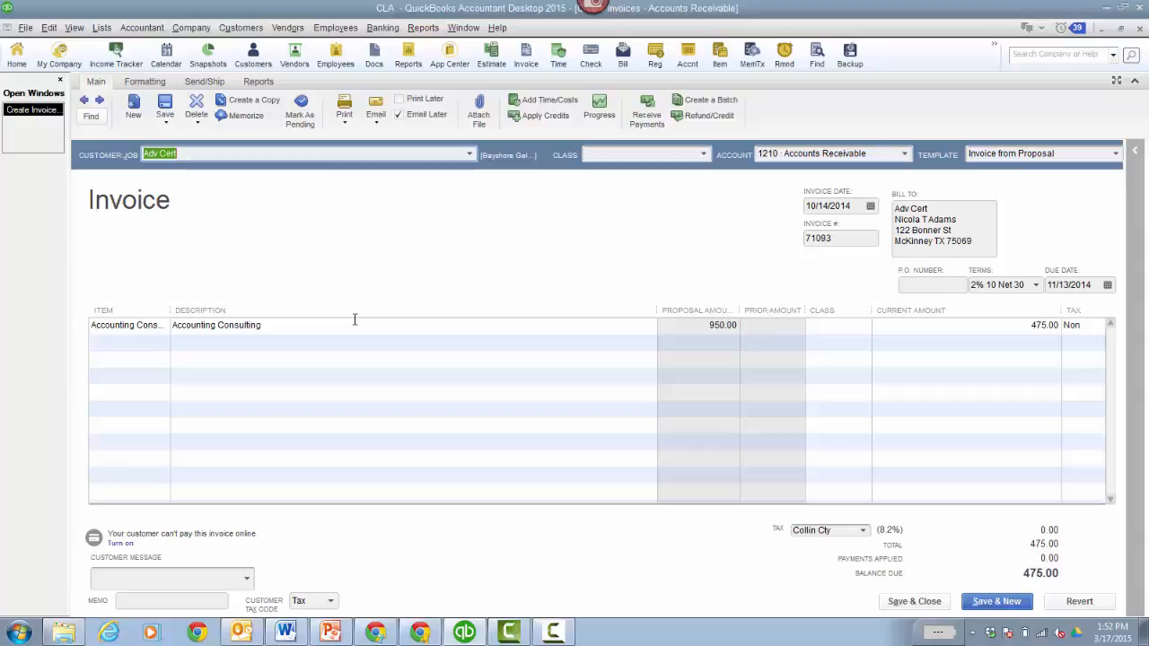
{"action": "left_click", "coordinate": [1139, 30]}
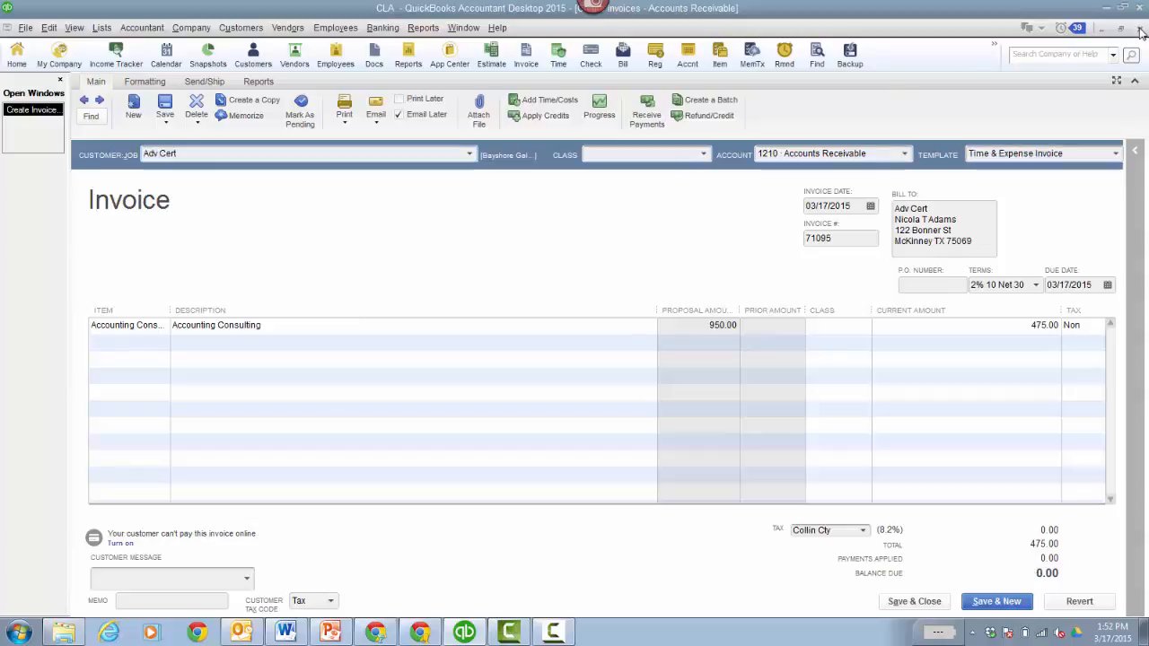
{"action": "key", "text": "F2"}
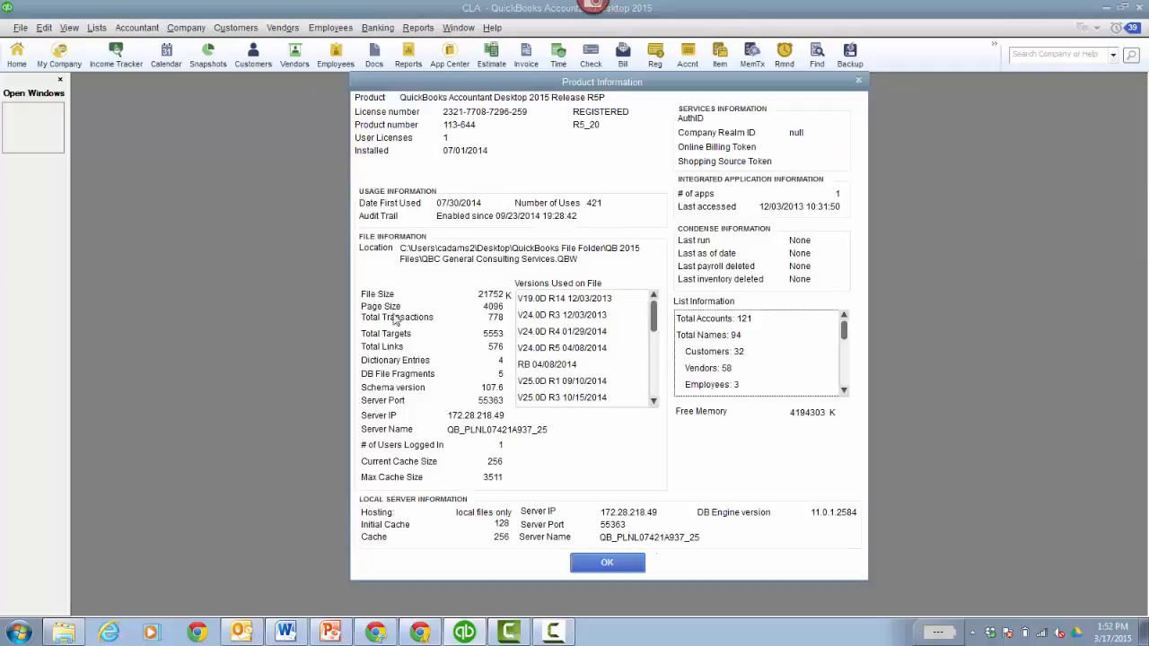
{"action": "left_click", "coordinate": [609, 562]}
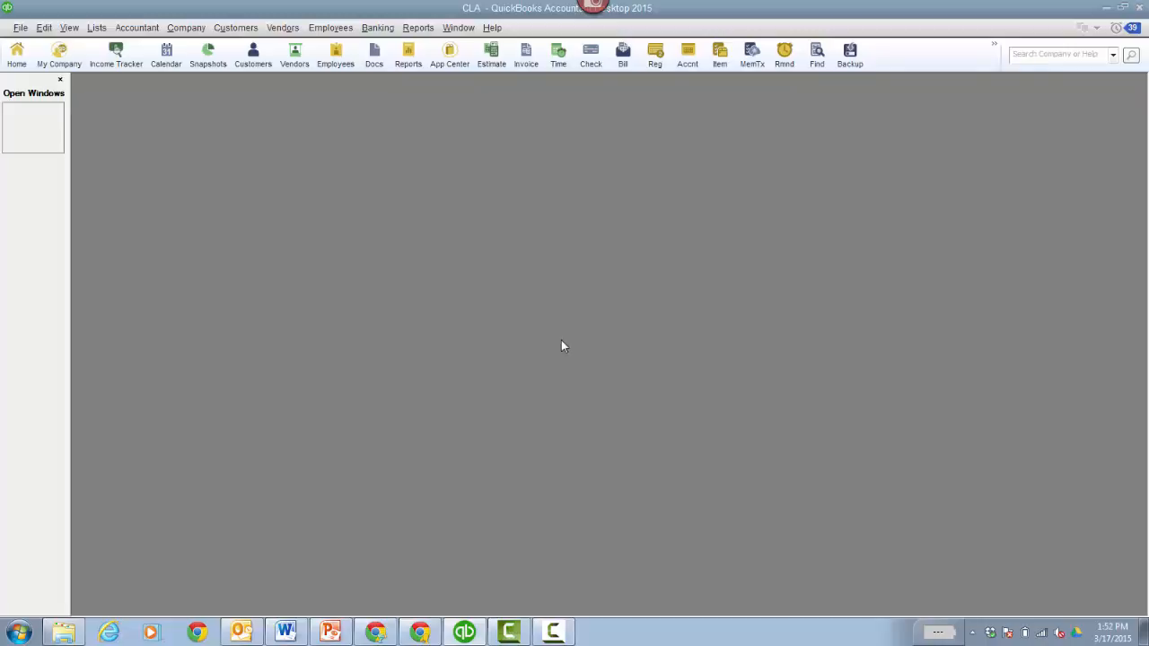
- Examine the items and their types in the item list, enlarging the window and widening the Name, Description and Type columns, and close it
{"action": "left_click", "coordinate": [96, 28]}
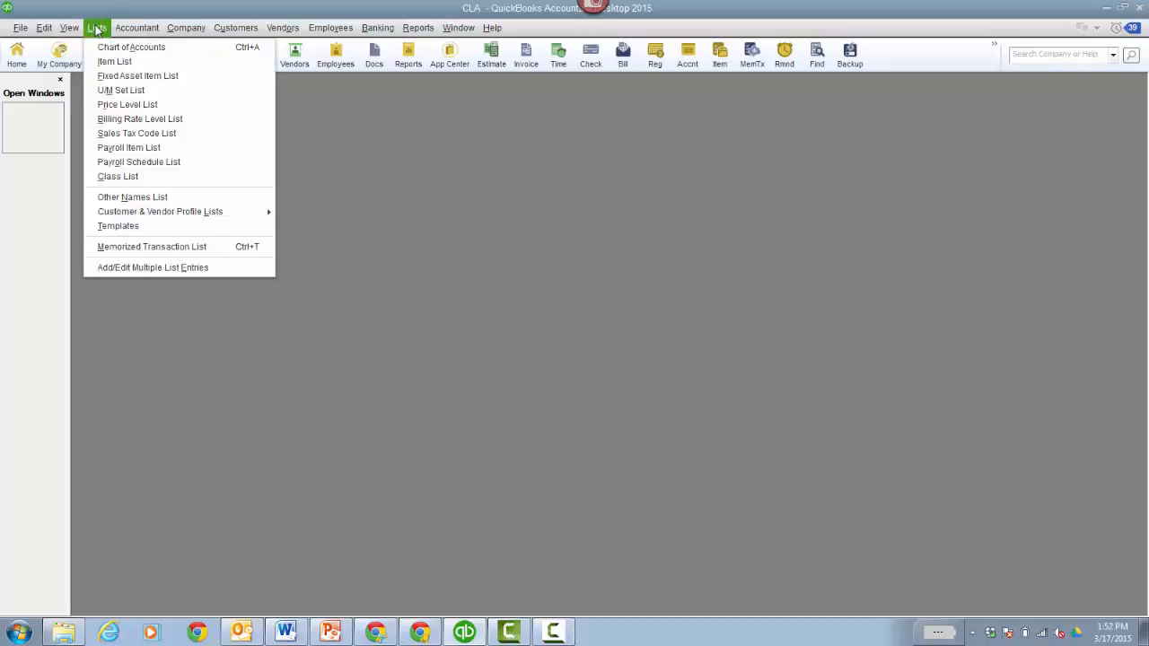
{"action": "left_click", "coordinate": [130, 61]}
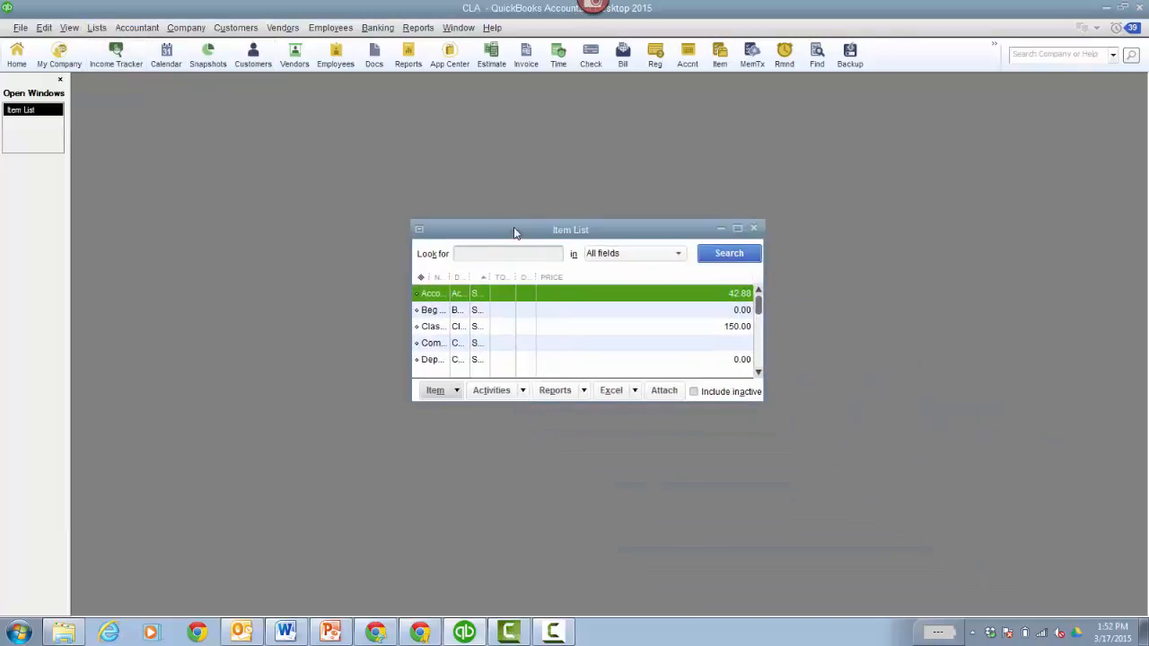
{"action": "left_click_drag", "start_coordinate": [723, 363], "coordinate": [1011, 539]}
{"action": "left_click_drag", "start_coordinate": [434, 238], "coordinate": [512, 238]}
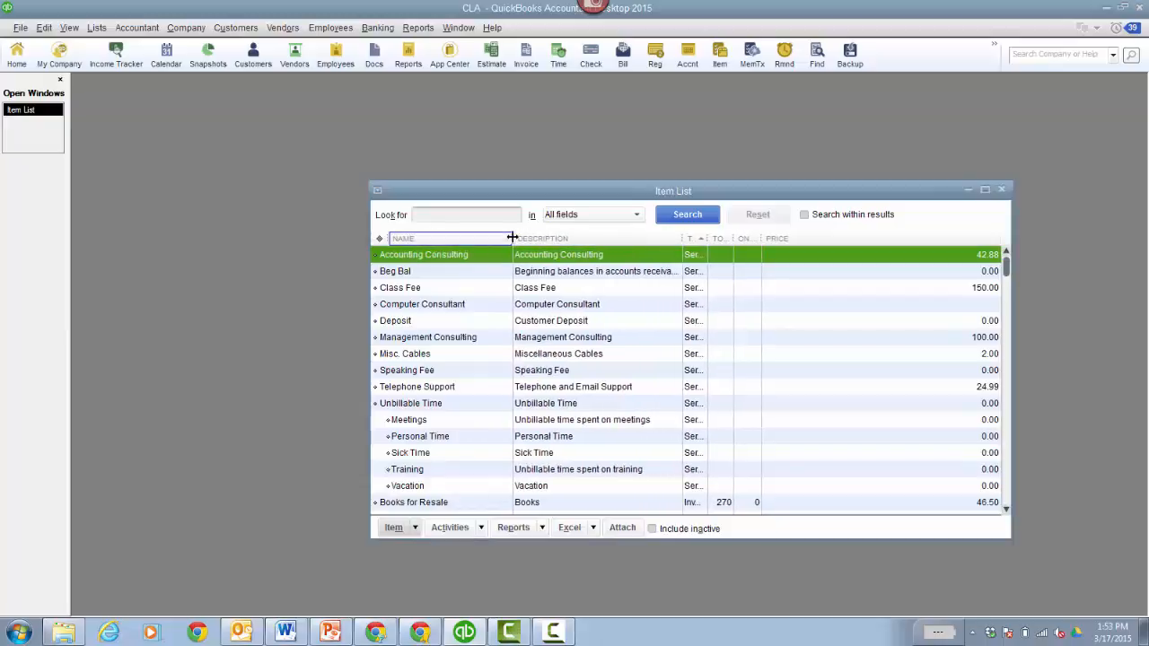
{"action": "left_click_drag", "start_coordinate": [541, 194], "coordinate": [502, 163]}
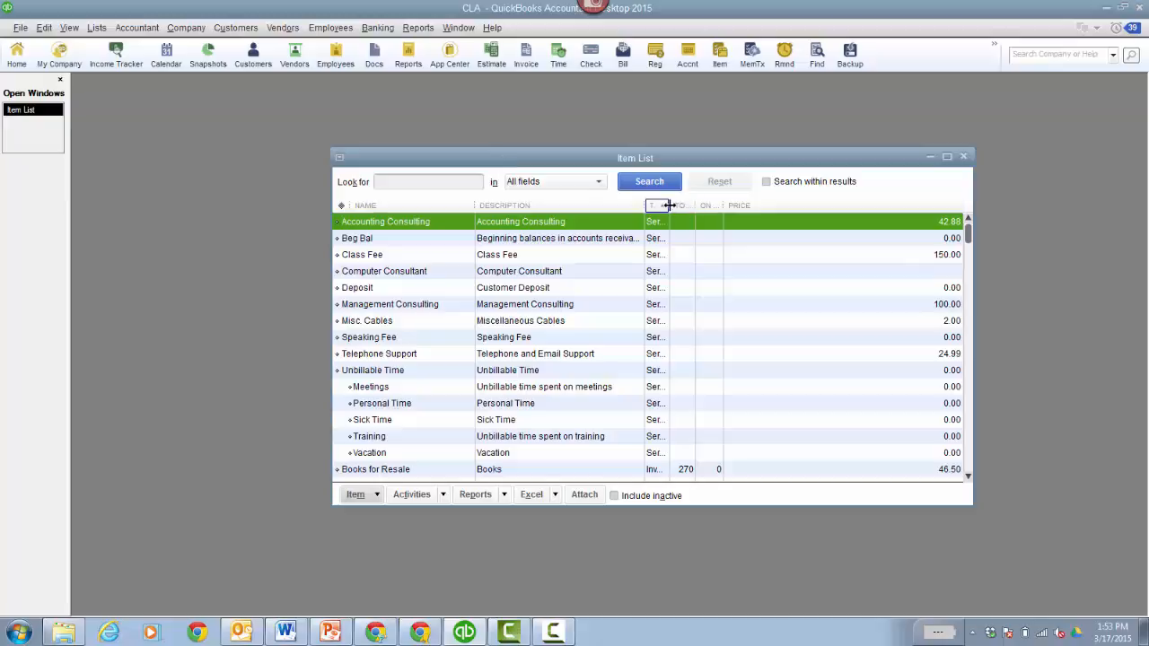
{"action": "left_click_drag", "start_coordinate": [669, 206], "coordinate": [748, 206]}
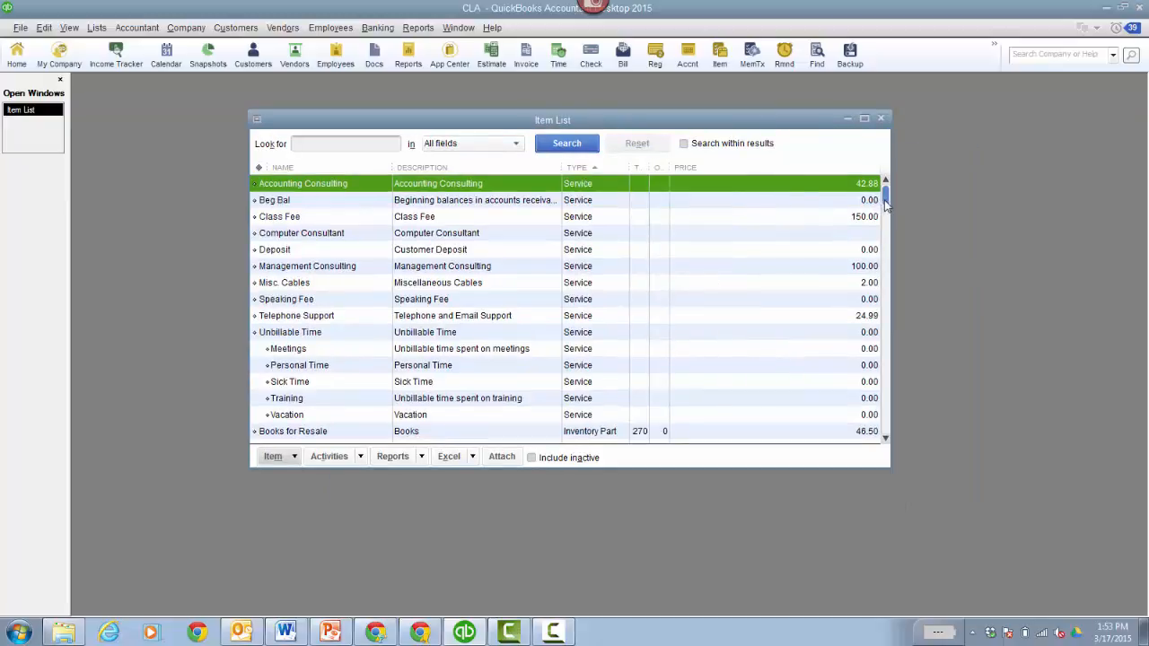
{"action": "left_click_drag", "start_coordinate": [884, 205], "coordinate": [879, 121]}
{"action": "left_click", "coordinate": [881, 118]}
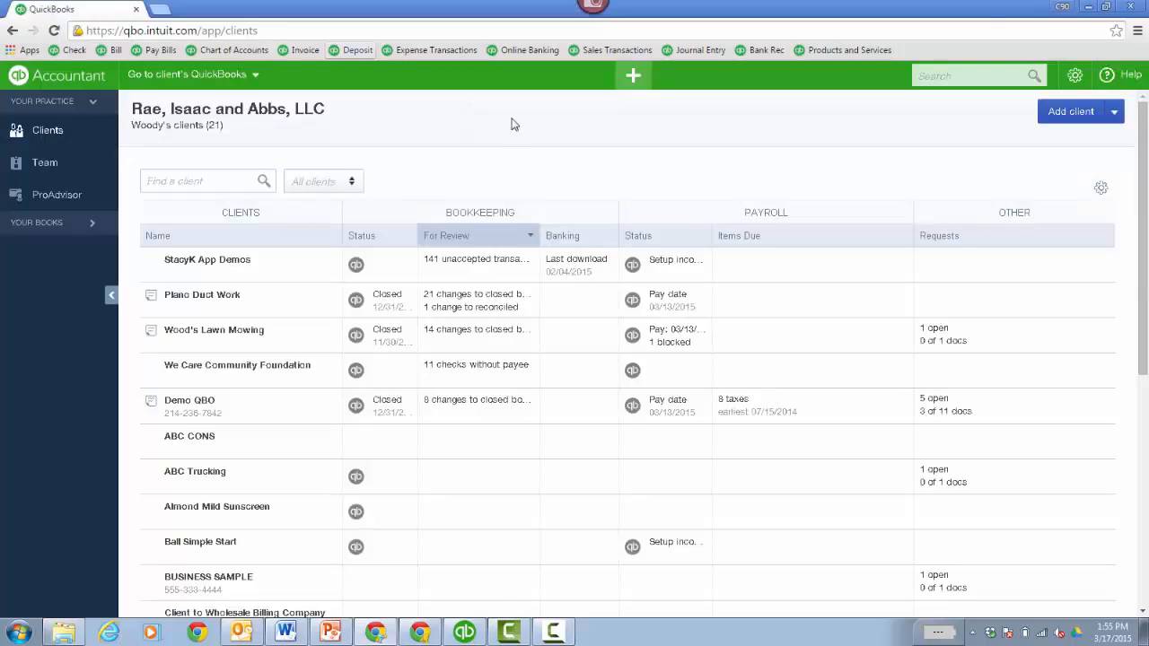
- In QuickBooks Online Accountant, start a new client with CLA Convert as both company and display name
{"action": "left_click", "coordinate": [1074, 117]}
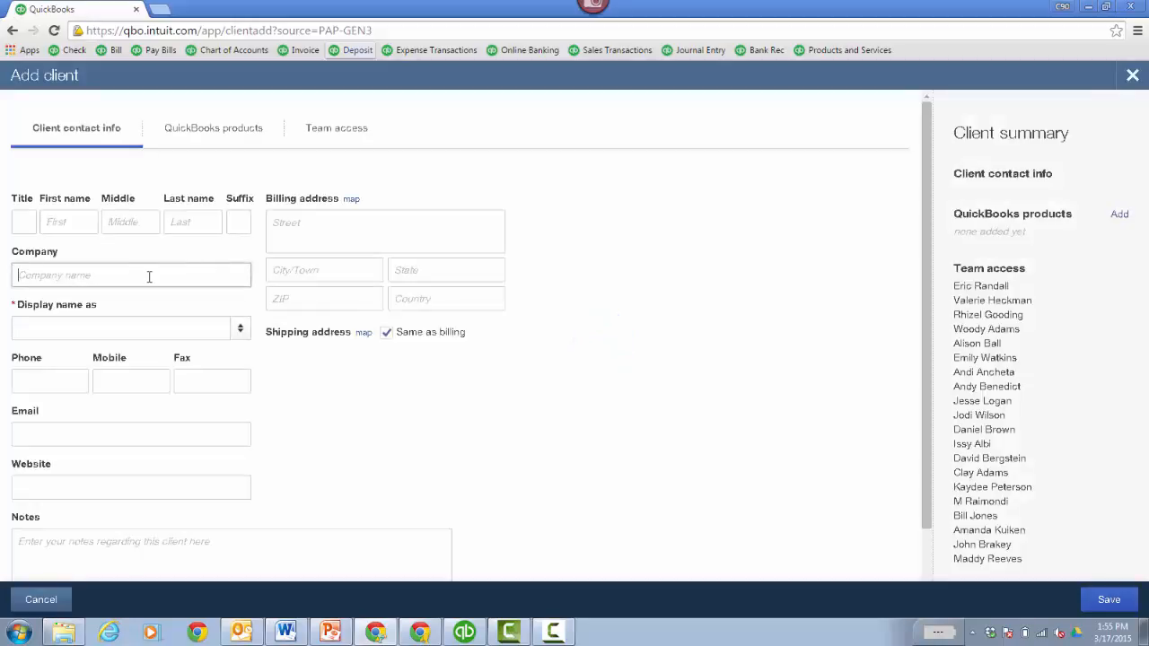
{"action": "type", "text": "CLA Convert"}
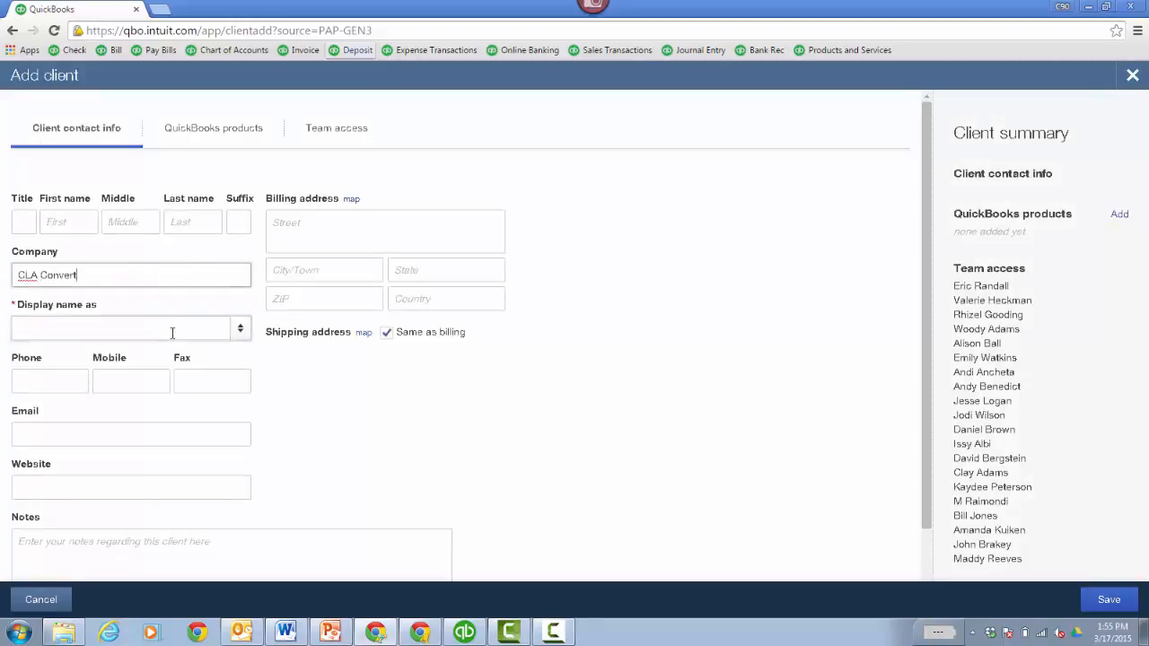
{"action": "left_click", "coordinate": [239, 328]}
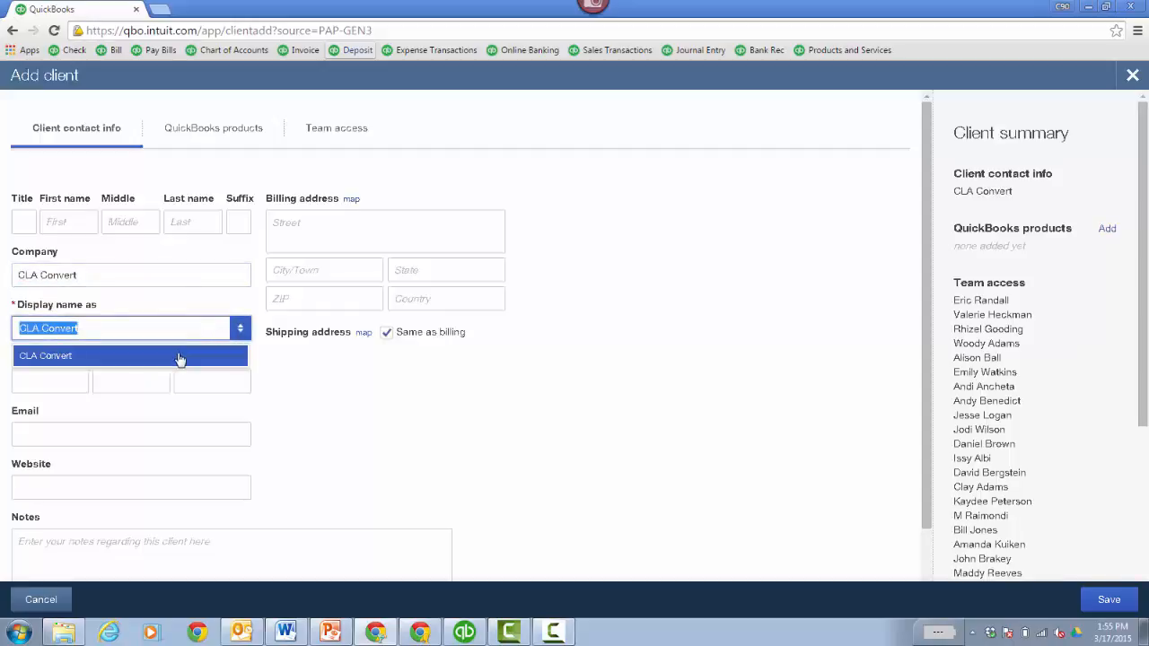
{"action": "left_click", "coordinate": [179, 356]}
- Choose the Plus product for the new client and set billing to "My client will pay"
{"action": "left_click", "coordinate": [210, 133]}
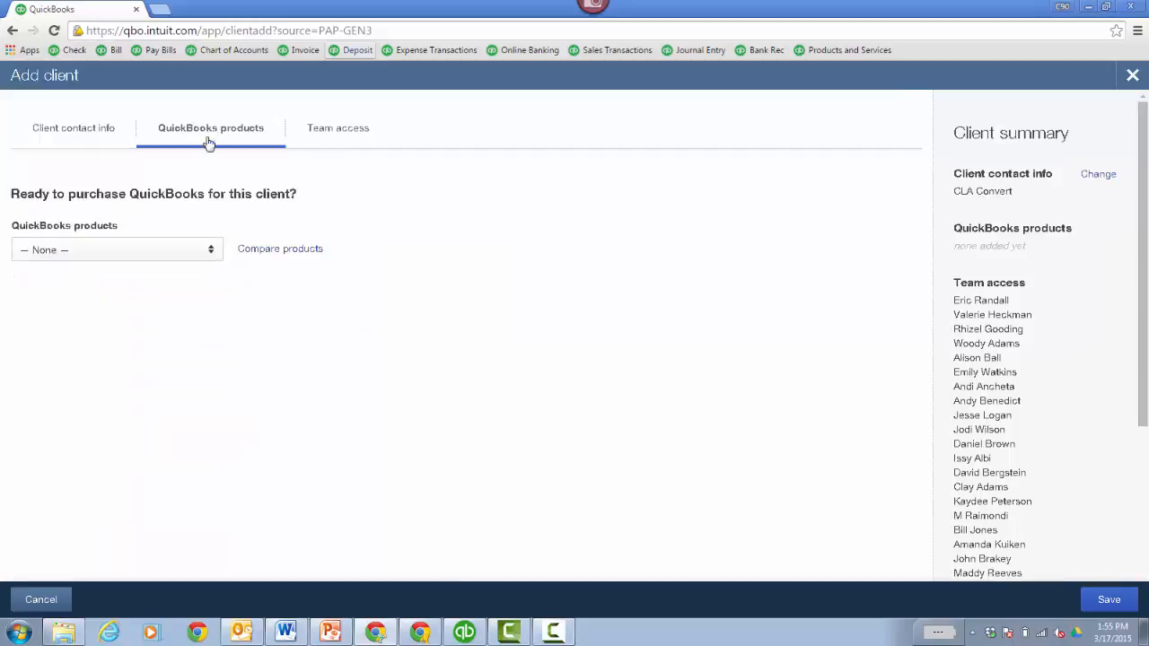
{"action": "left_click", "coordinate": [209, 255]}
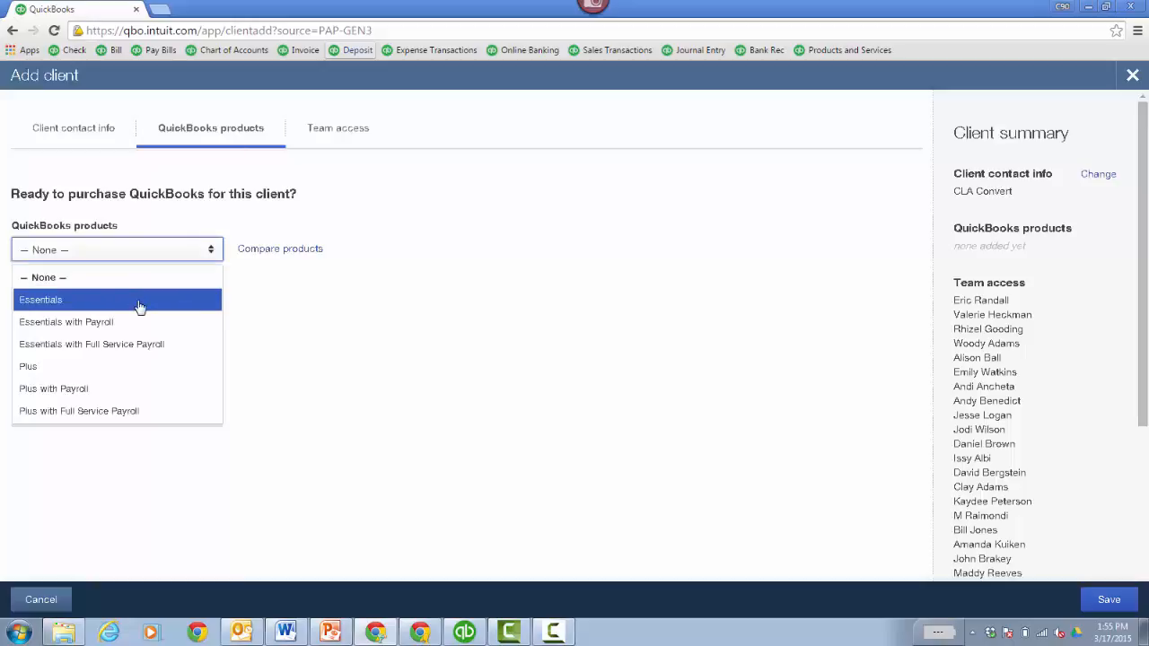
{"action": "left_click", "coordinate": [112, 367]}
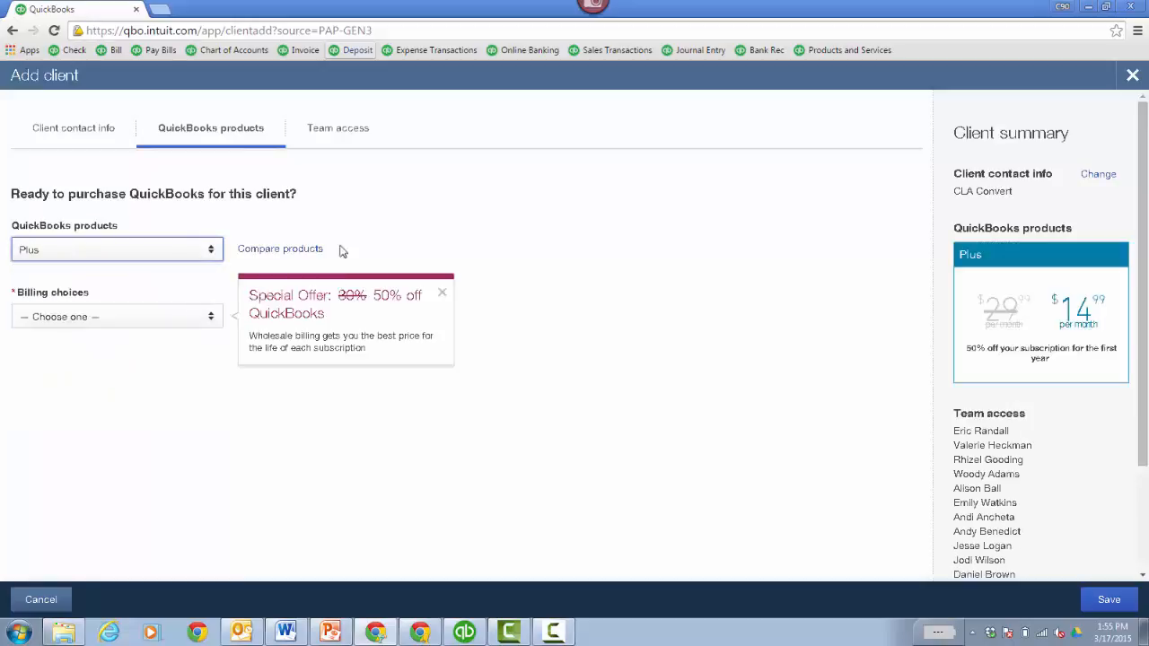
{"action": "left_click", "coordinate": [441, 292]}
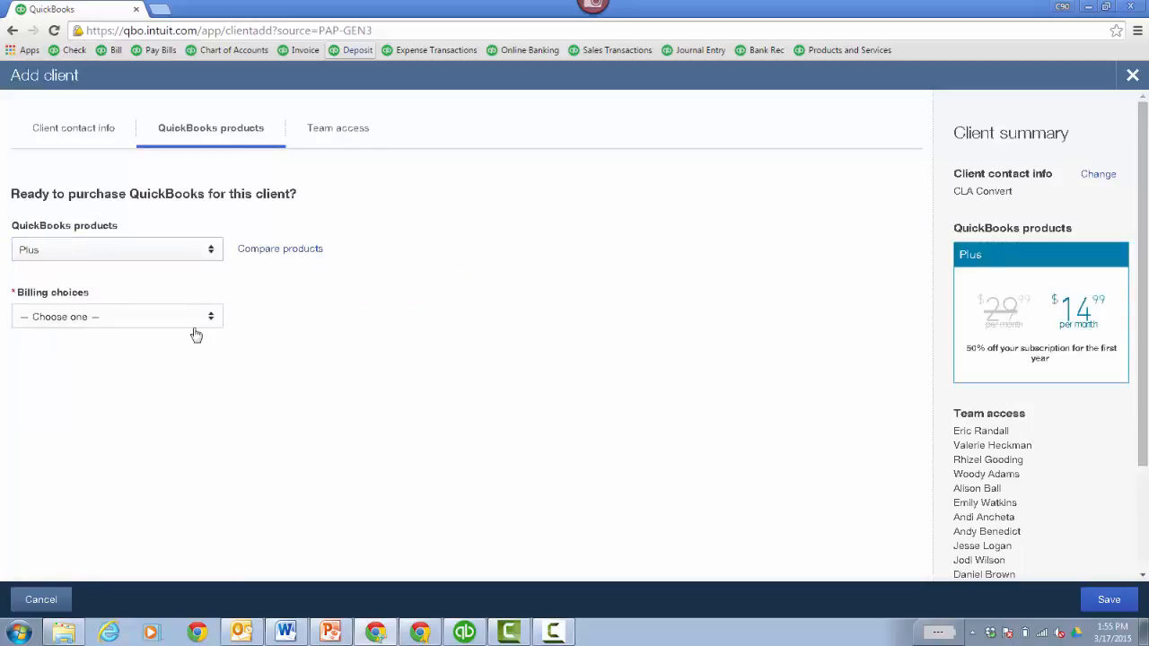
{"action": "left_click", "coordinate": [209, 326]}
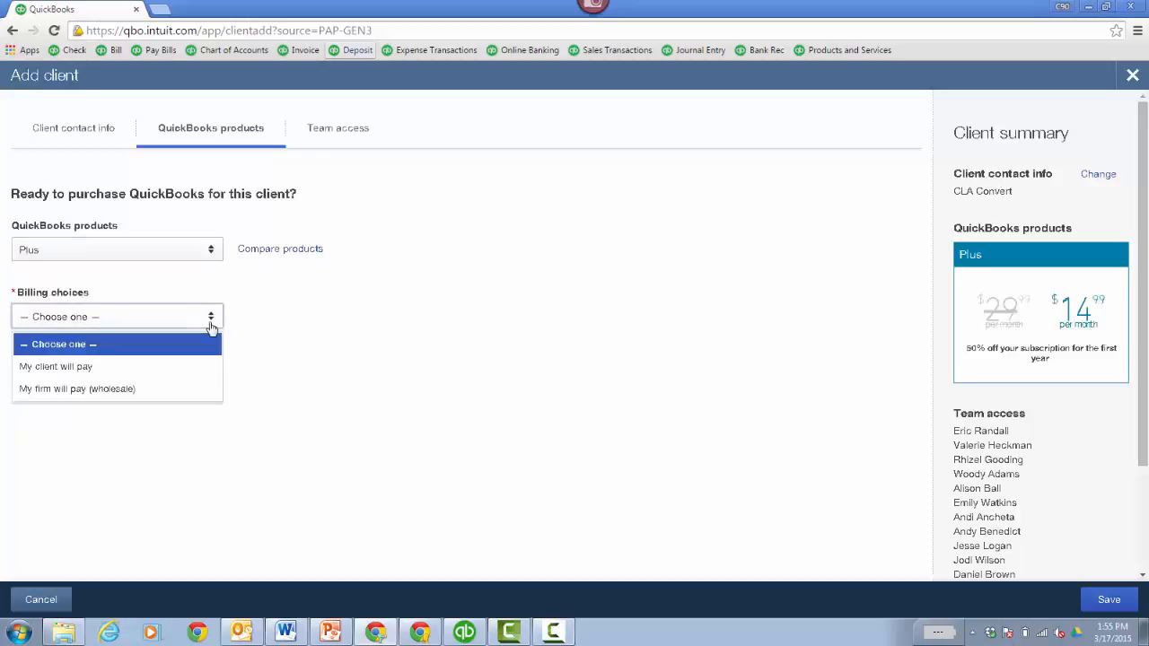
{"action": "left_click", "coordinate": [161, 368]}
- Enter and re-enter the client's email address, and save the new client
{"action": "left_click", "coordinate": [195, 462]}
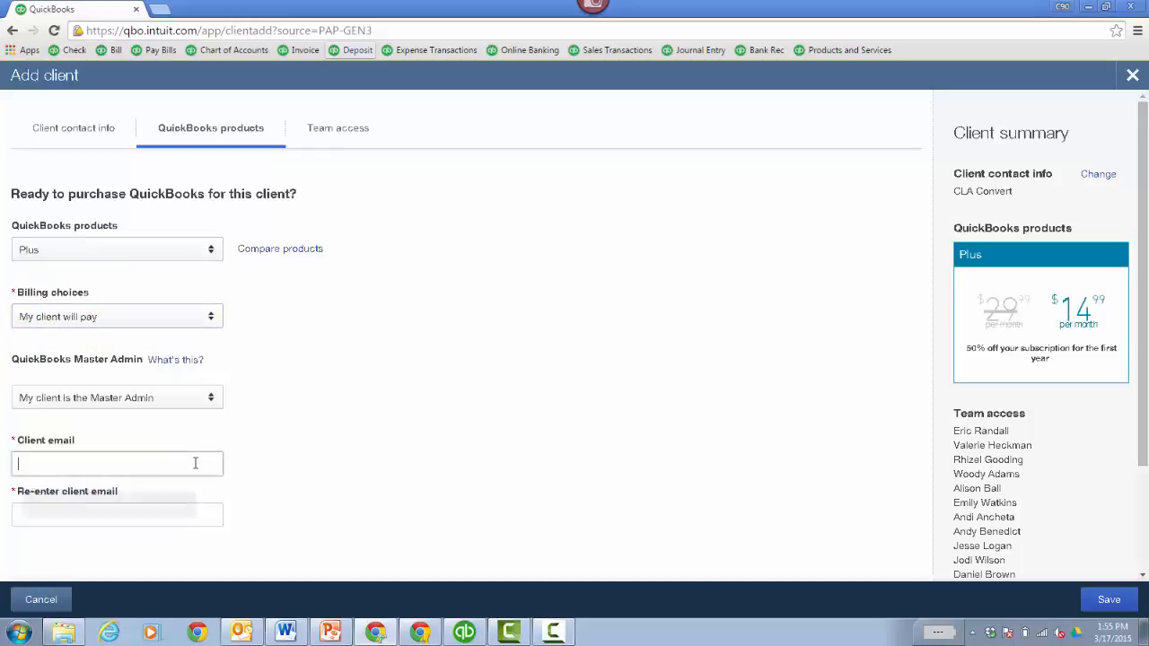
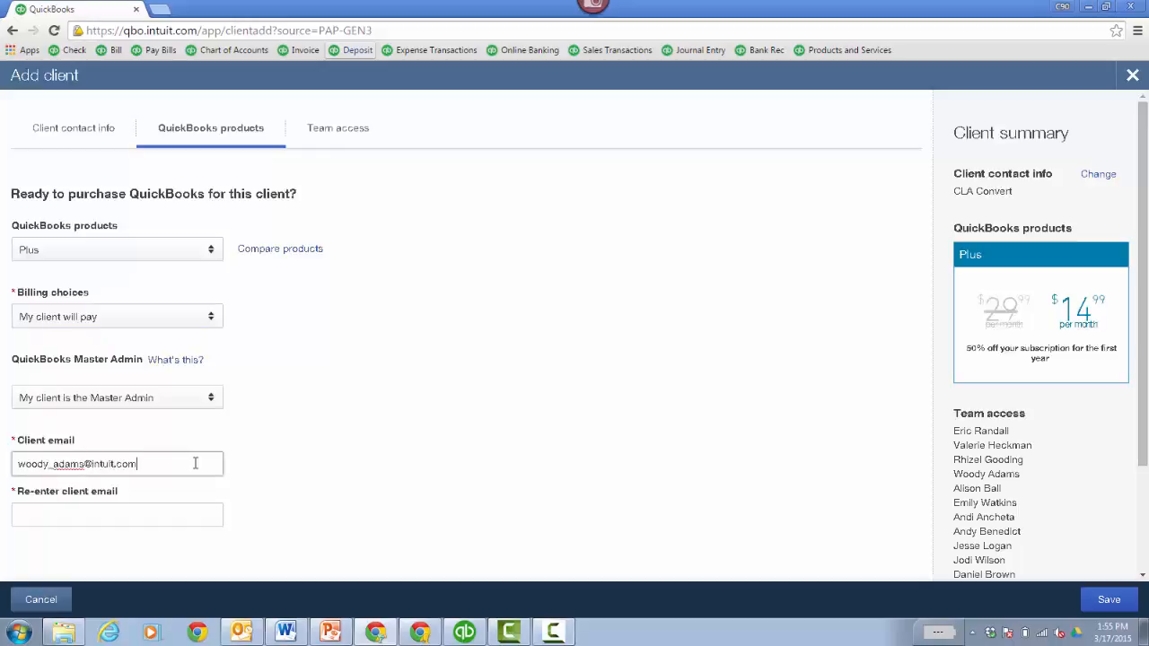
{"action": "key", "text": "Tab"}
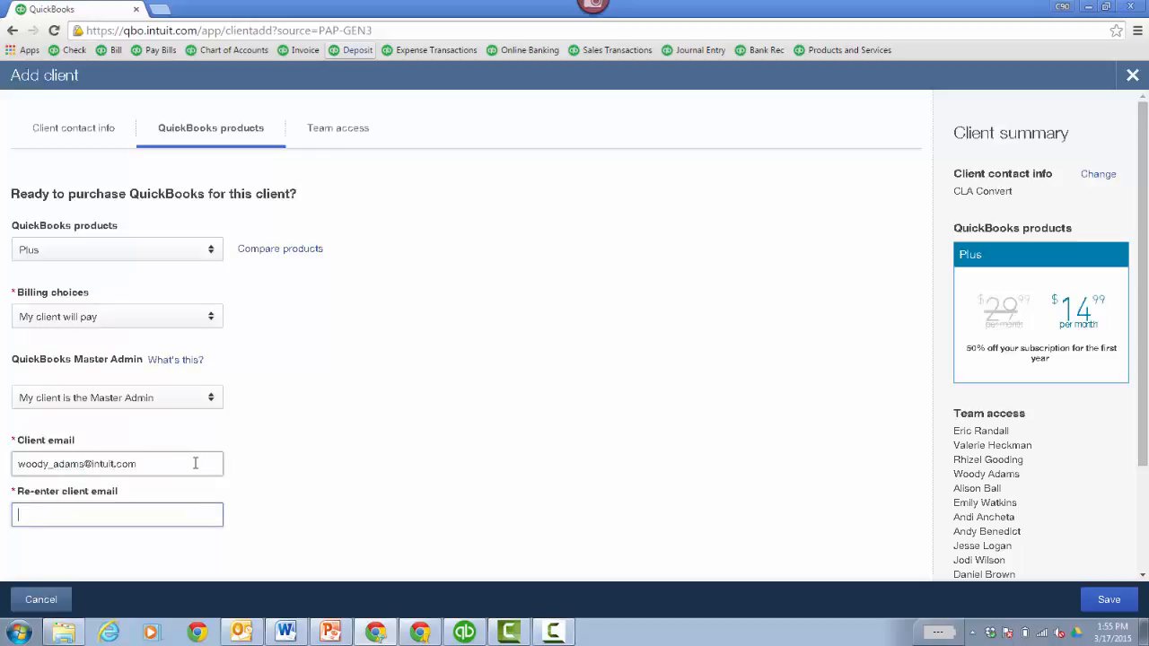
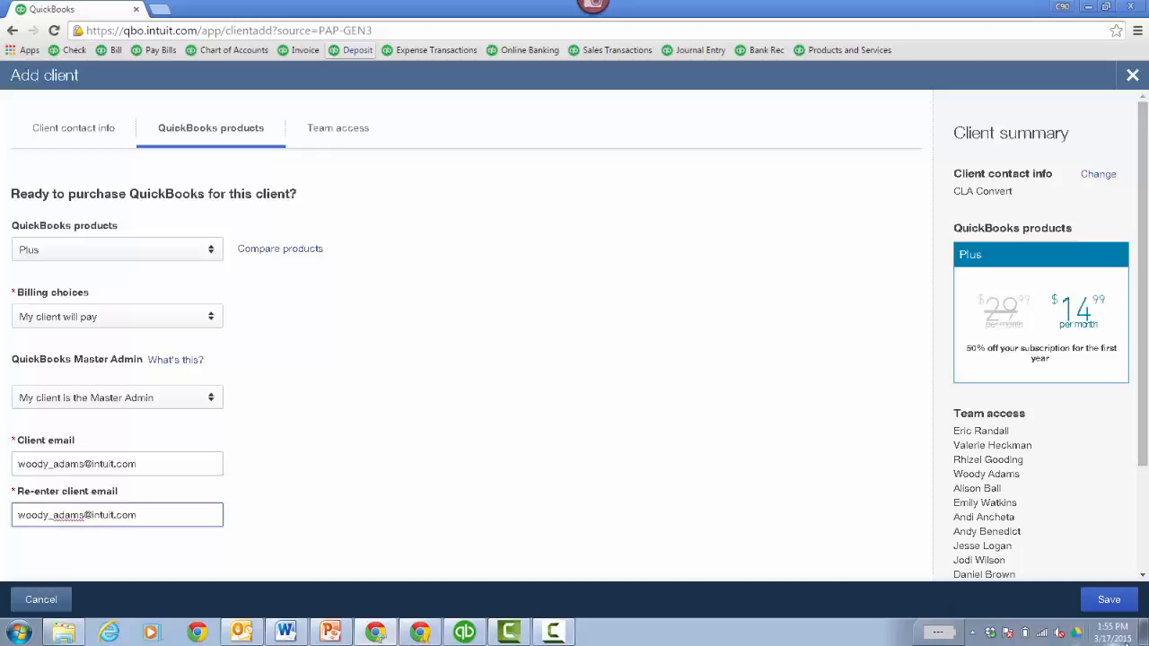
{"action": "left_click", "coordinate": [1111, 600]}
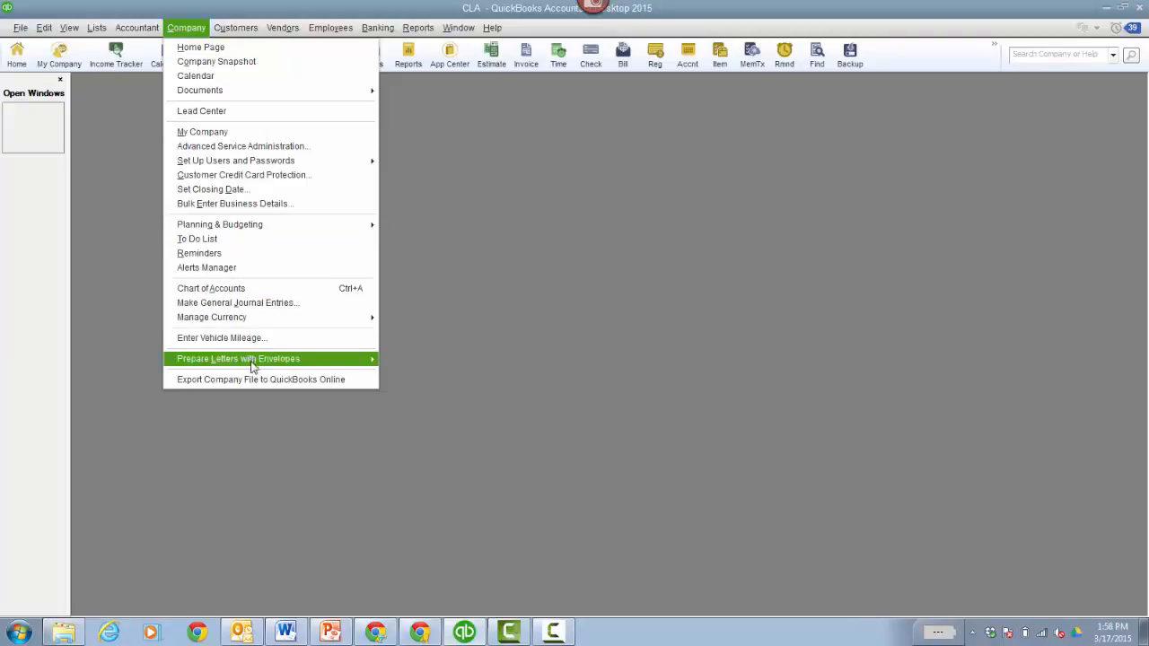
- In QuickBooks Desktop, start exporting the company file to QuickBooks Online, accepting the Terms of Service and signing in with the user ID and password
{"action": "left_click", "coordinate": [278, 380]}
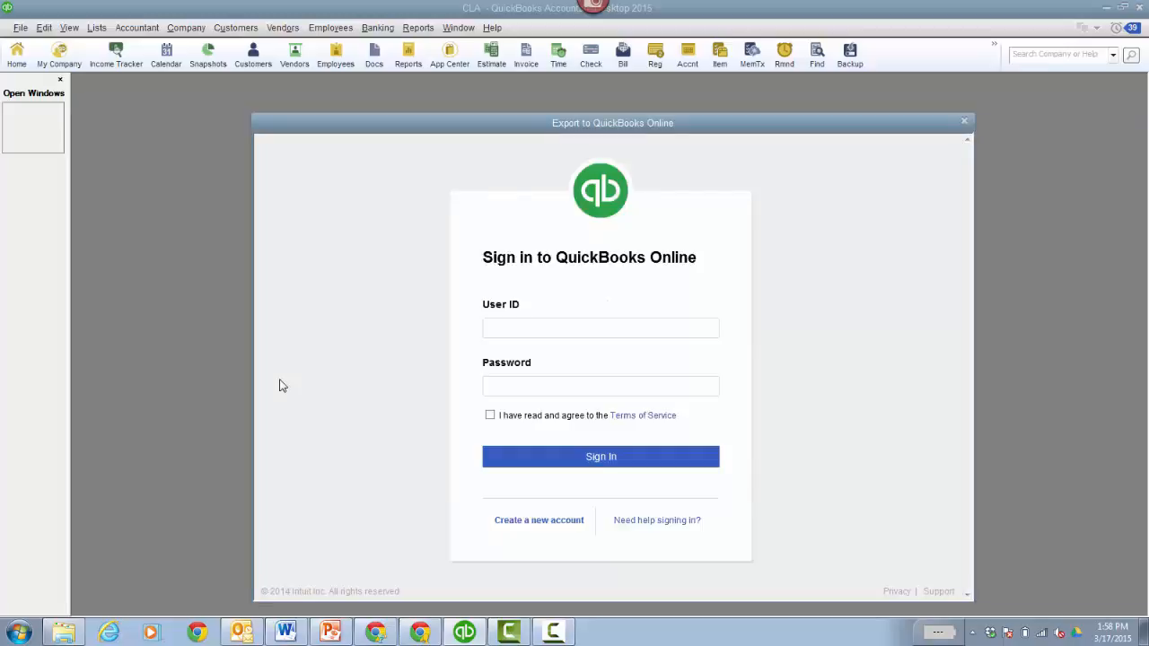
{"action": "left_click", "coordinate": [555, 328]}
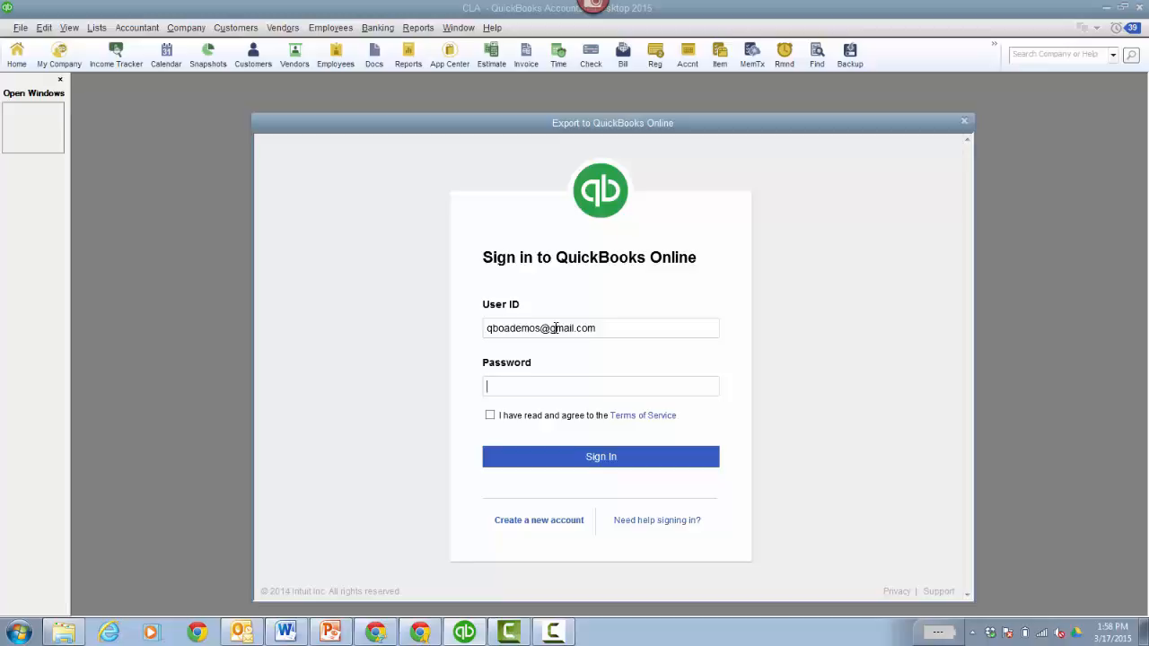
{"action": "key", "text": "ctrl+v"}
{"action": "left_click", "coordinate": [490, 415]}
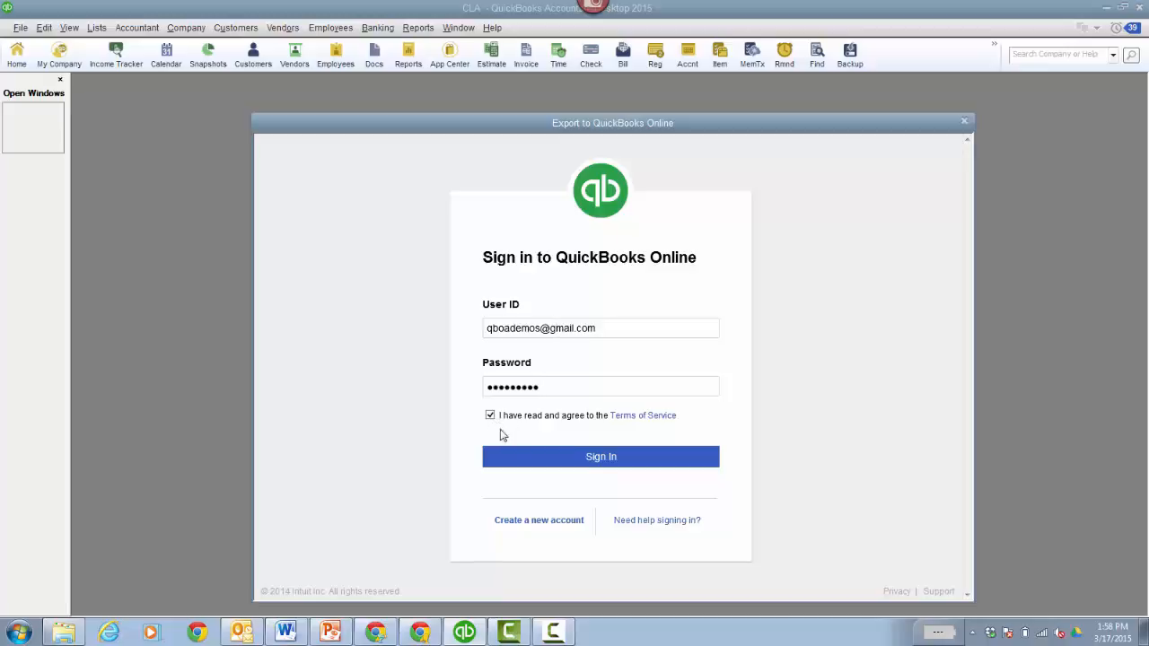
{"action": "left_click", "coordinate": [548, 463]}
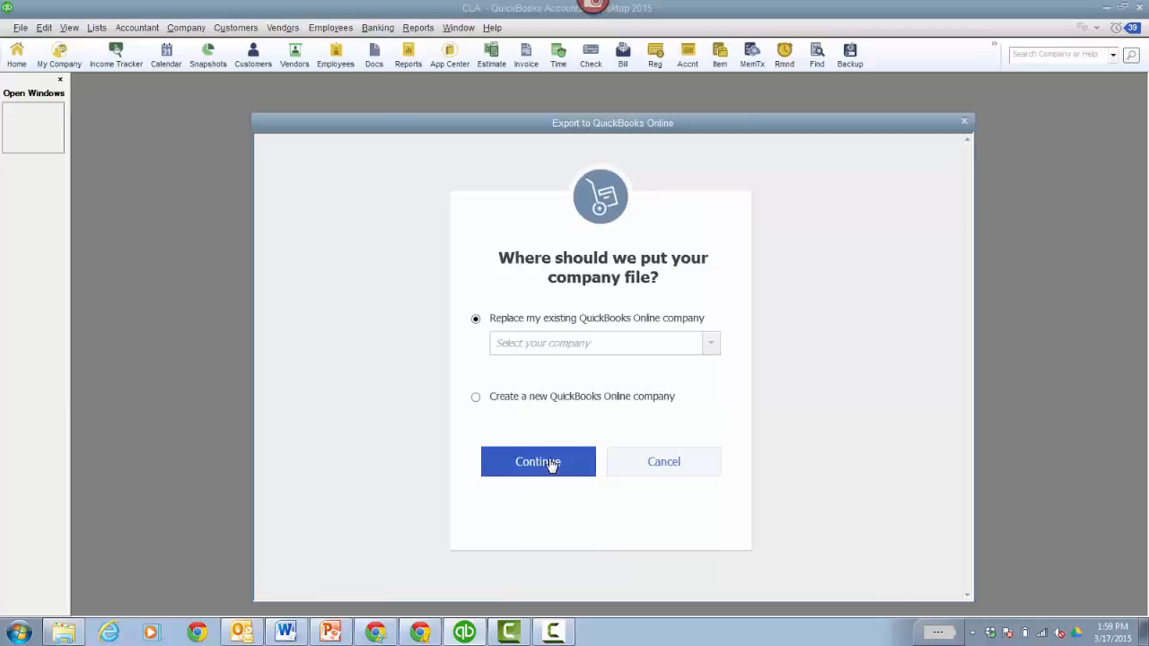
- Replace the existing online company CLA Convert with the exported company file, and acknowledge the transfer notice
{"action": "left_click", "coordinate": [711, 347]}
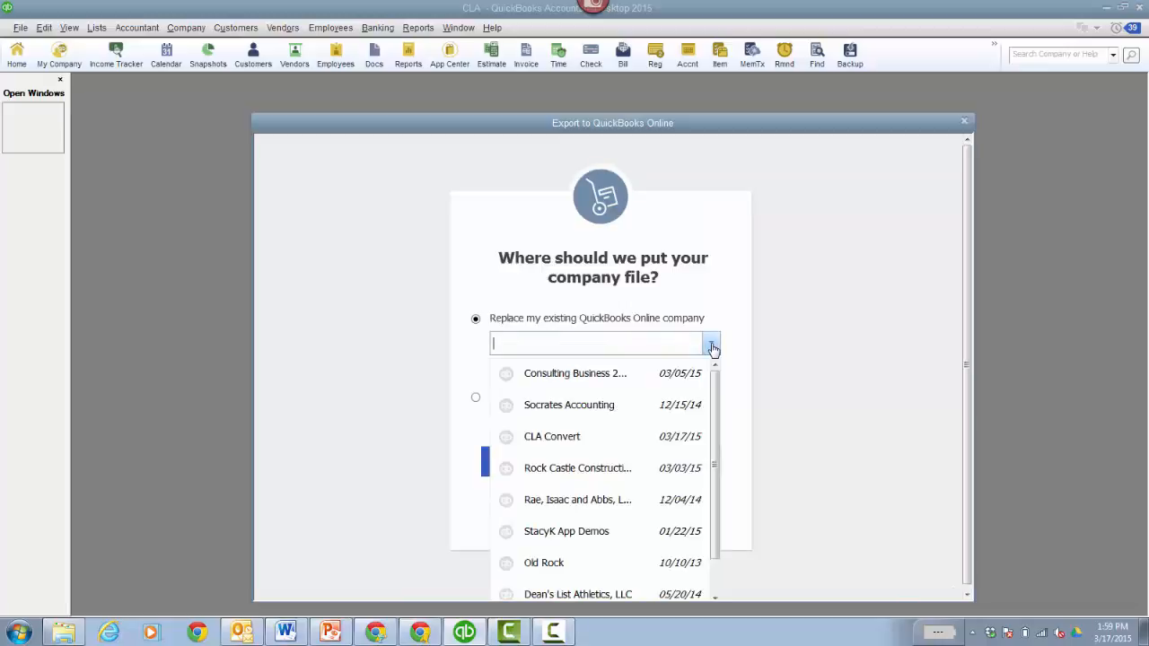
{"action": "left_click", "coordinate": [560, 443]}
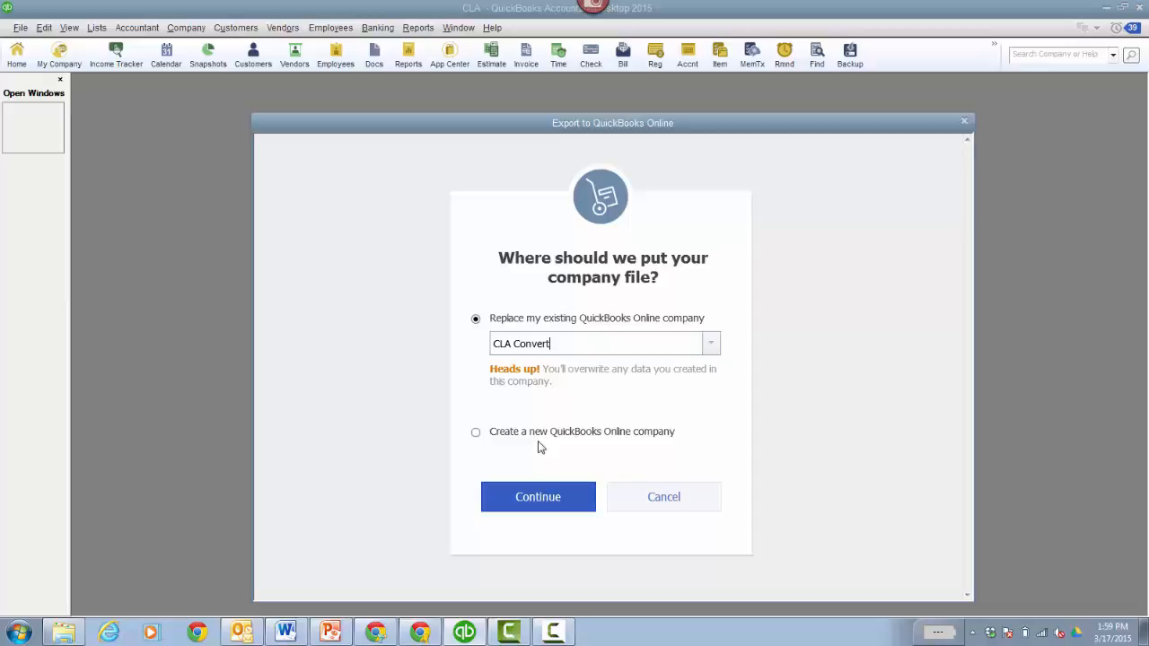
{"action": "left_click", "coordinate": [533, 508]}
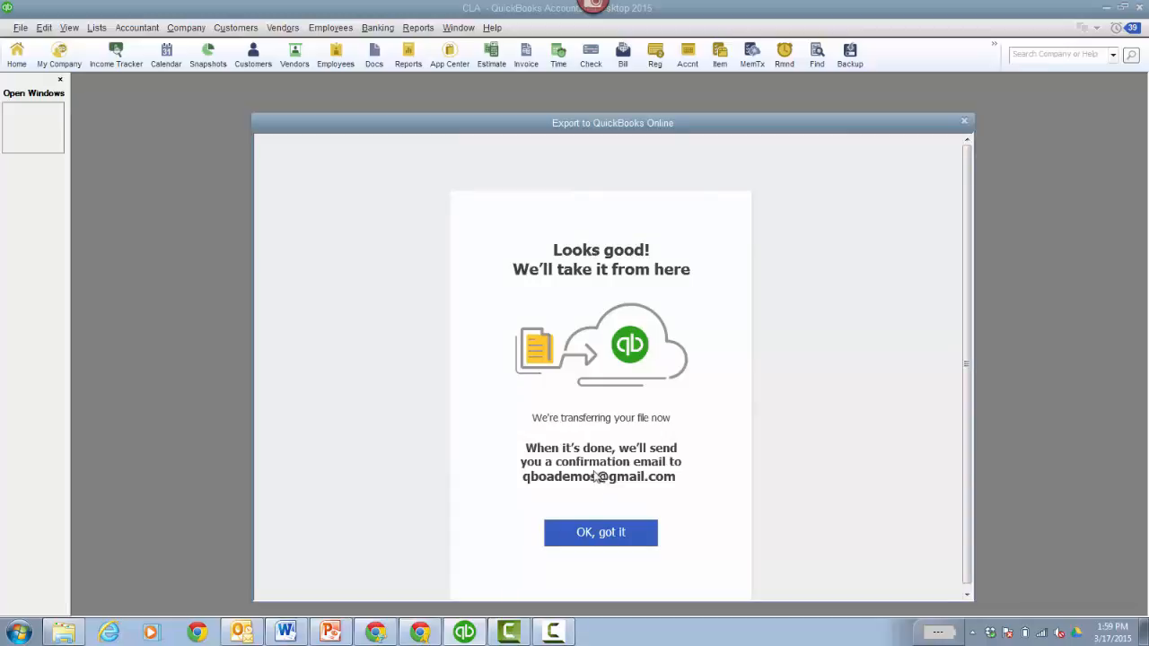
{"action": "left_click", "coordinate": [610, 539]}
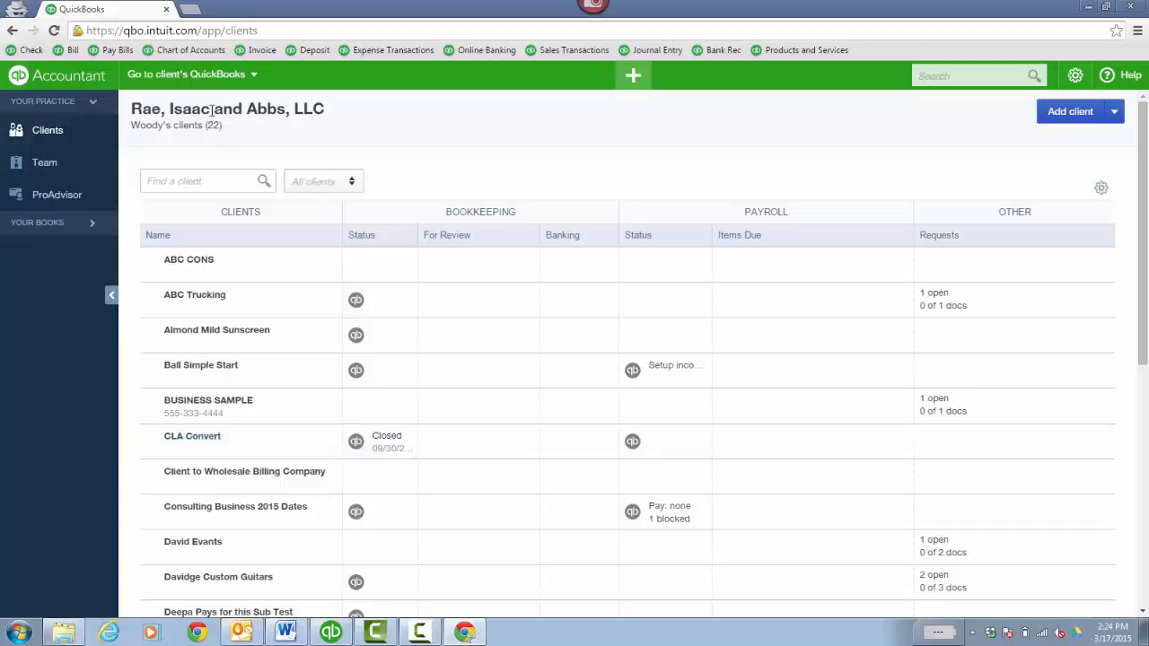
- Open the client CLA Convert's online company and go to its reports
{"action": "left_click", "coordinate": [244, 75]}
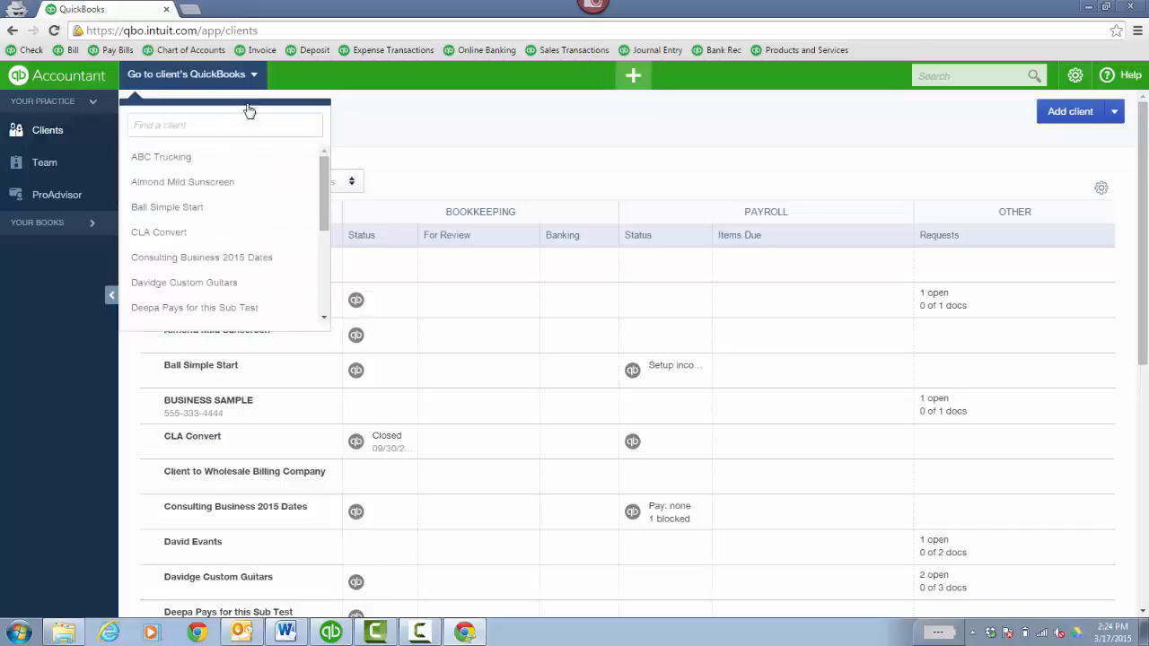
{"action": "left_click", "coordinate": [180, 233]}
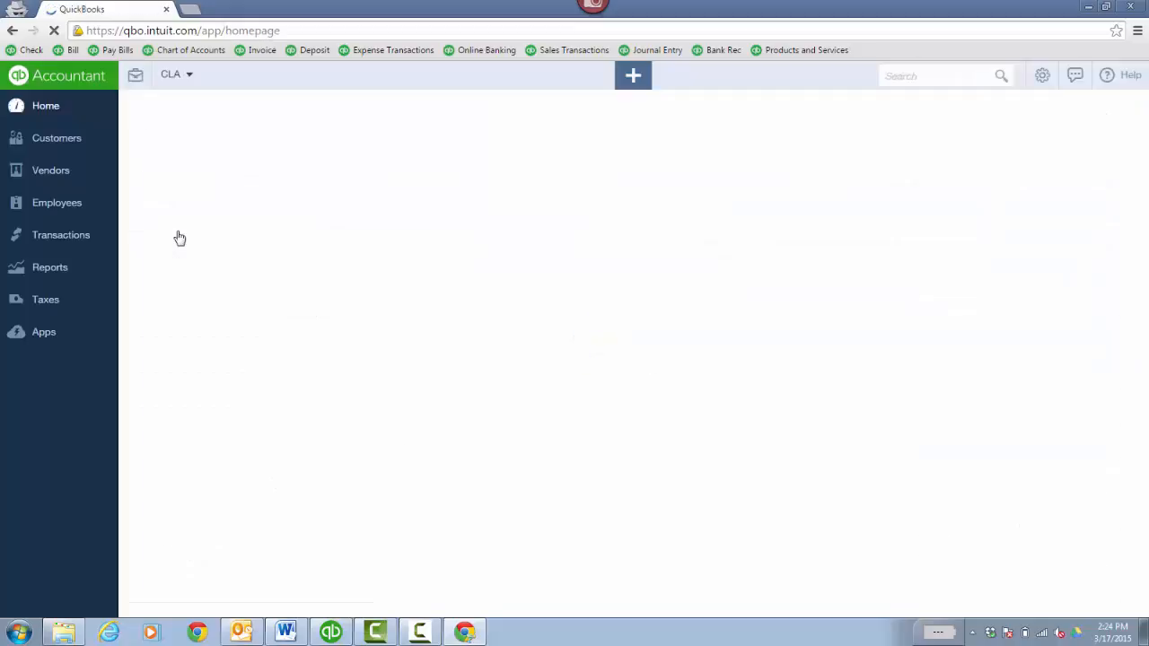
{"action": "left_click", "coordinate": [79, 260]}
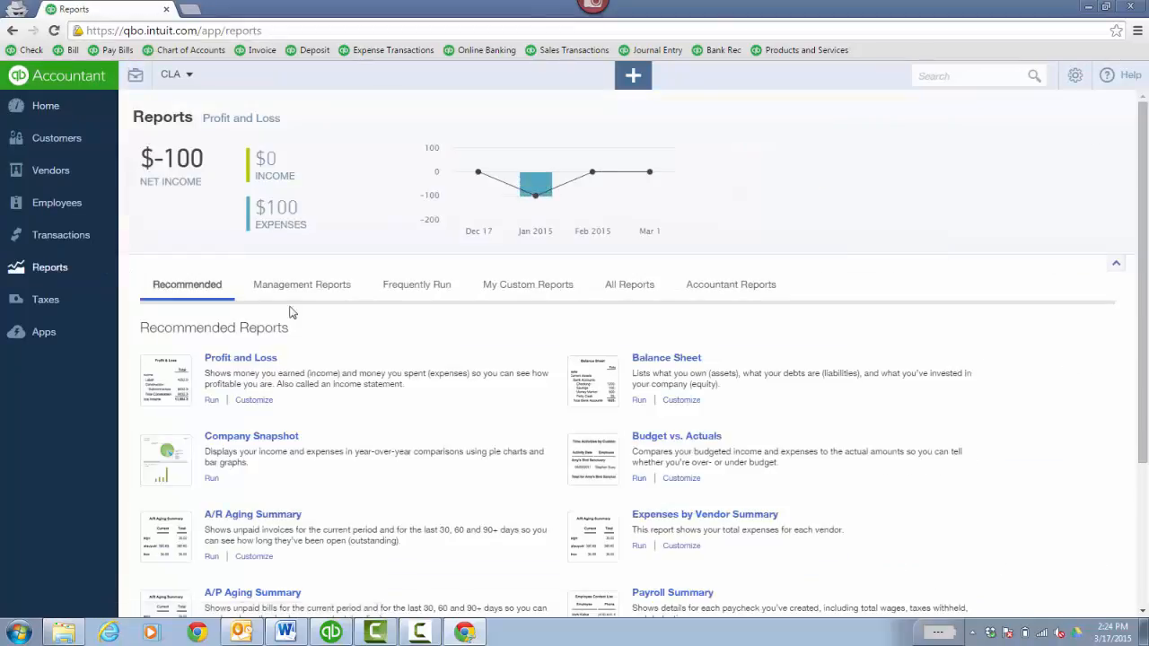
{"action": "left_click", "coordinate": [1074, 76]}
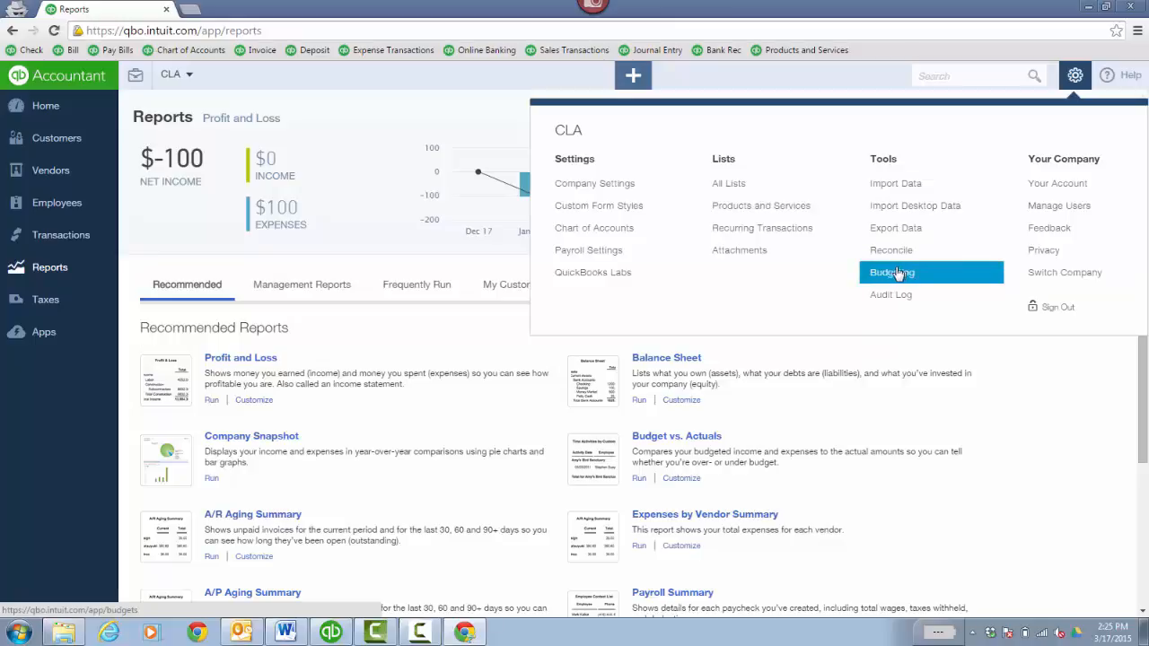
{"action": "left_click", "coordinate": [1075, 75]}
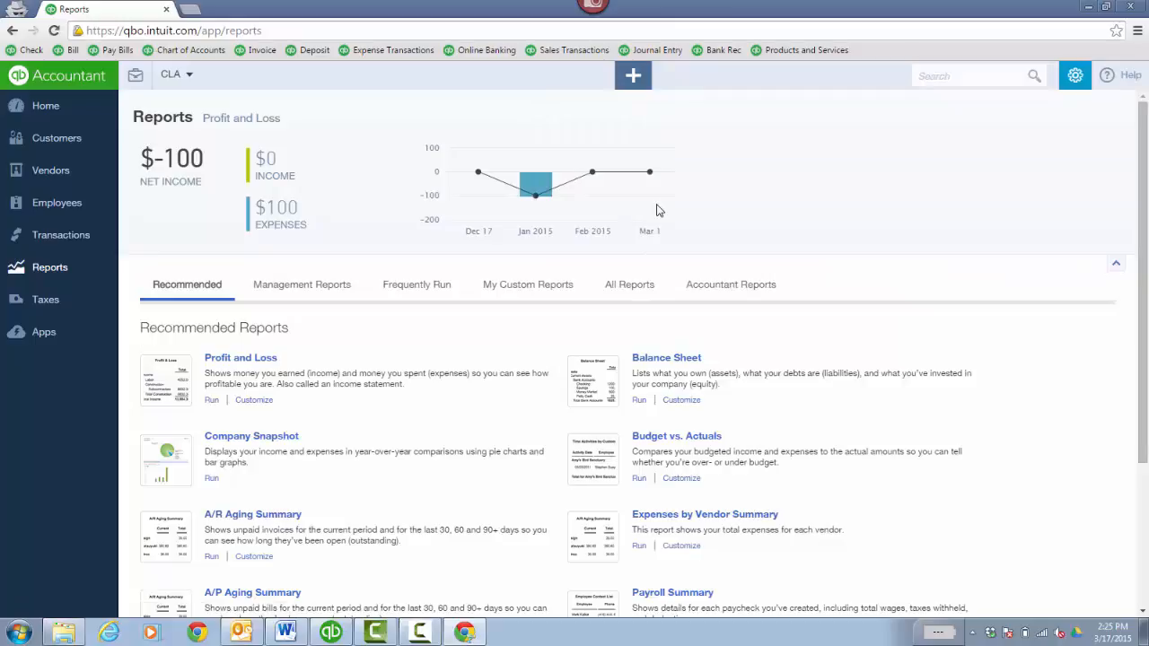
- Customize the Profit and Loss report with accrual as the default basis and All Dates as the transaction date, and run it
{"action": "left_click", "coordinate": [255, 403]}
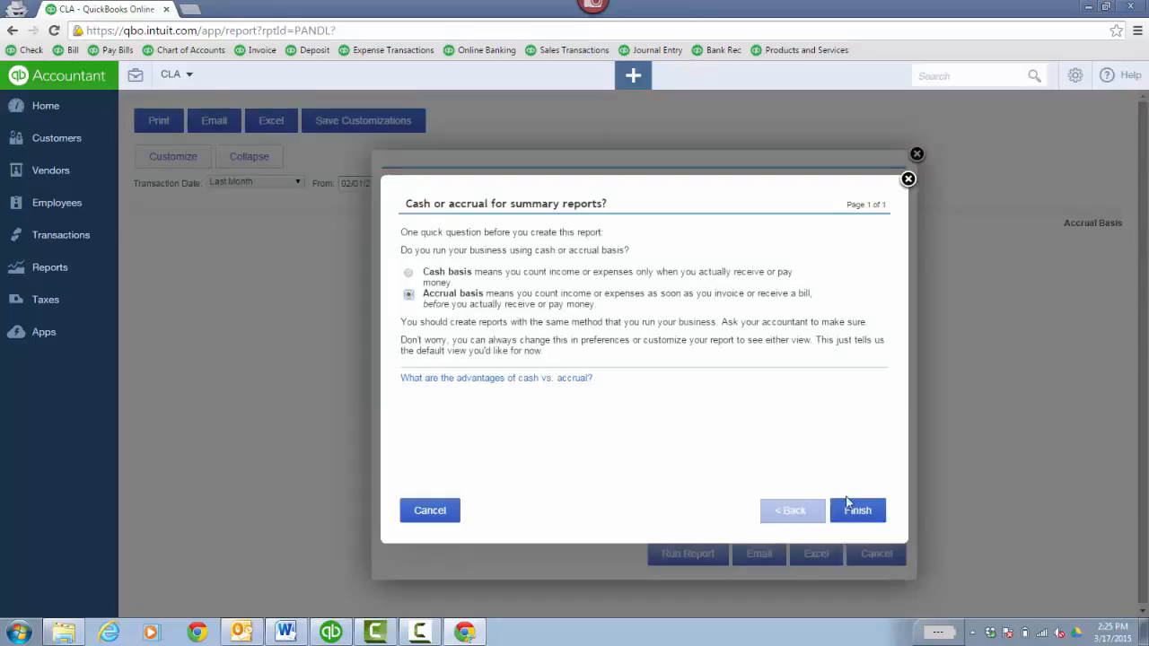
{"action": "left_click", "coordinate": [848, 505]}
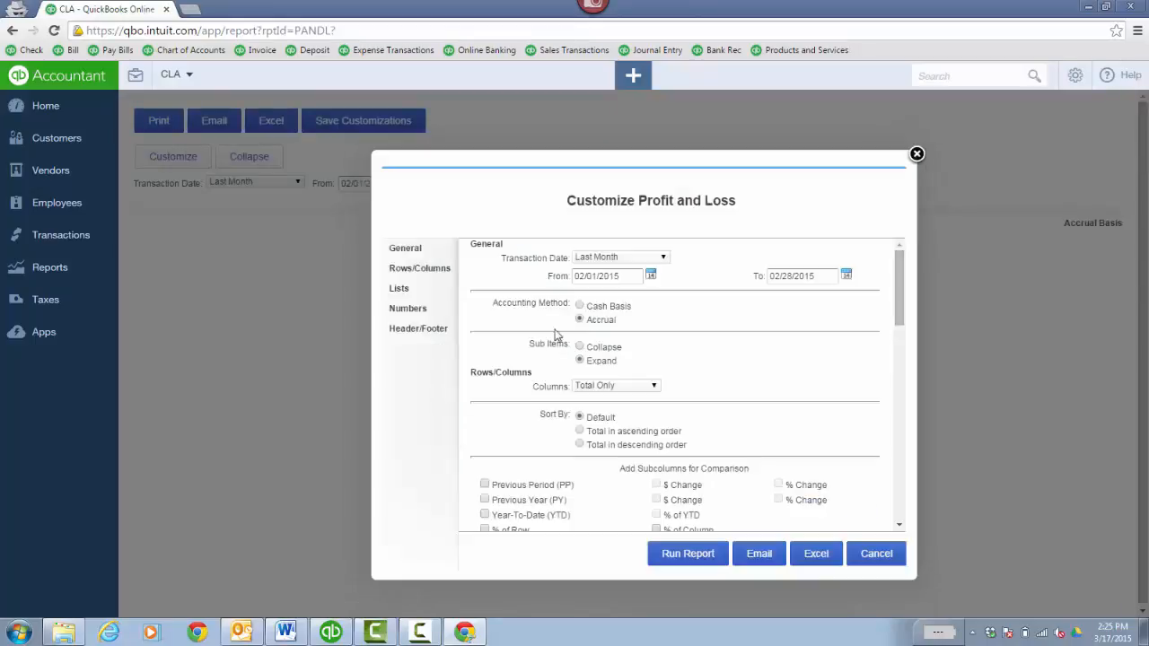
{"action": "left_click", "coordinate": [661, 257]}
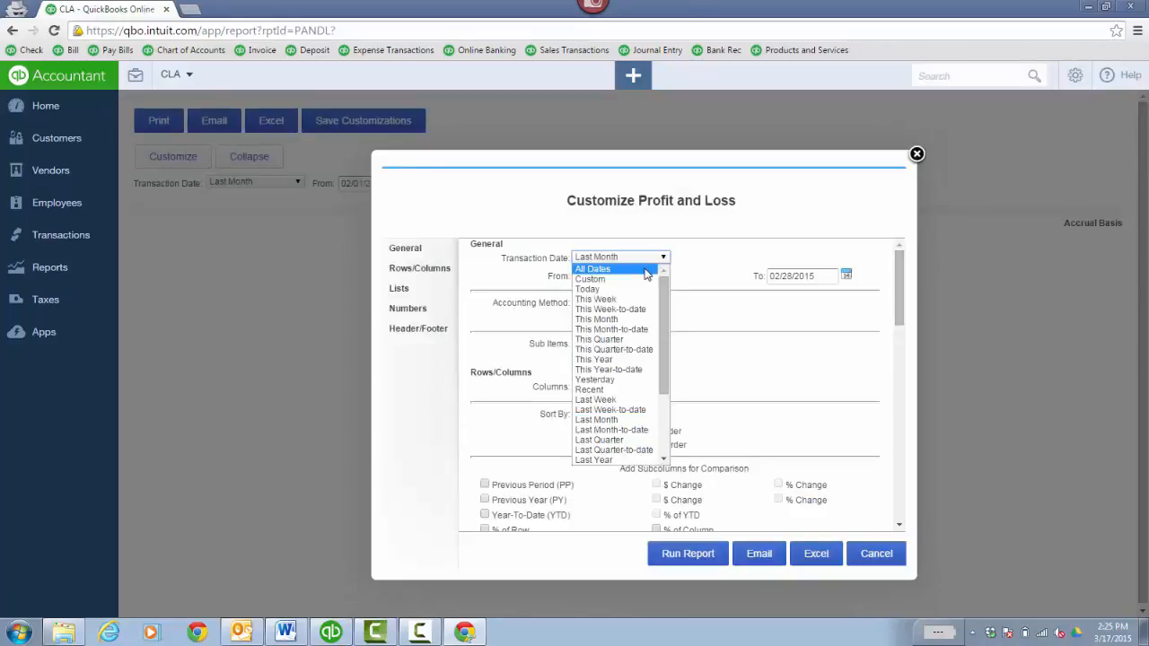
{"action": "left_click", "coordinate": [646, 269]}
{"action": "left_click", "coordinate": [700, 562]}
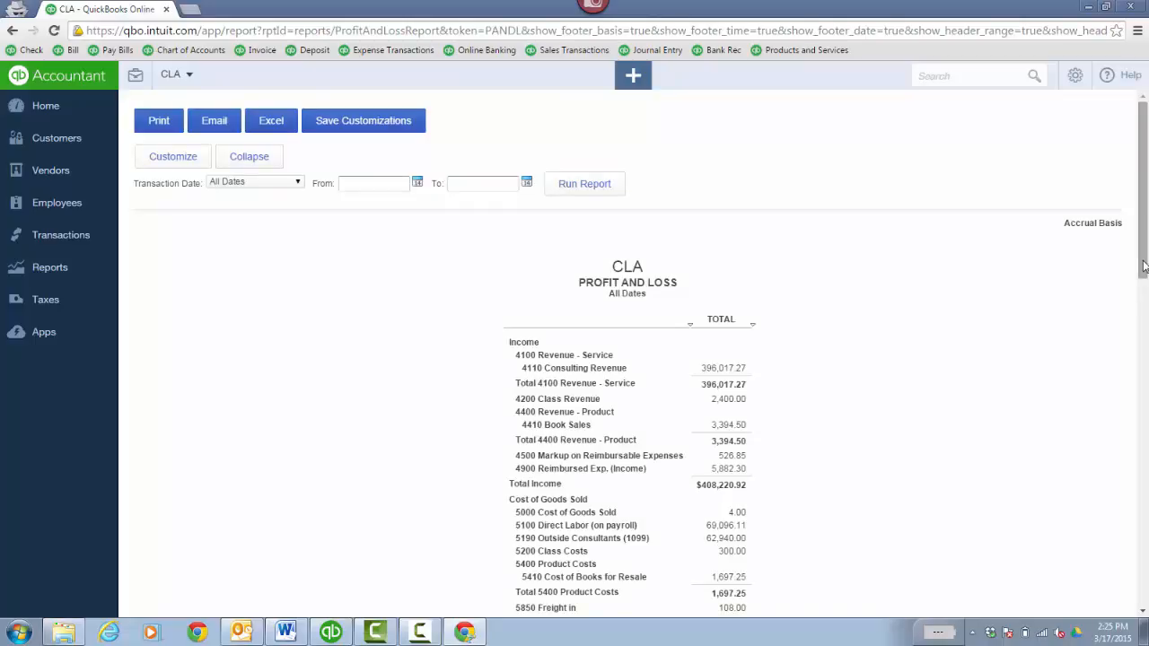
- Switch to QuickBooks Desktop and run the Profit & Loss Standard and Balance Sheet Standard reports for all dates
{"action": "left_click", "coordinate": [343, 631]}
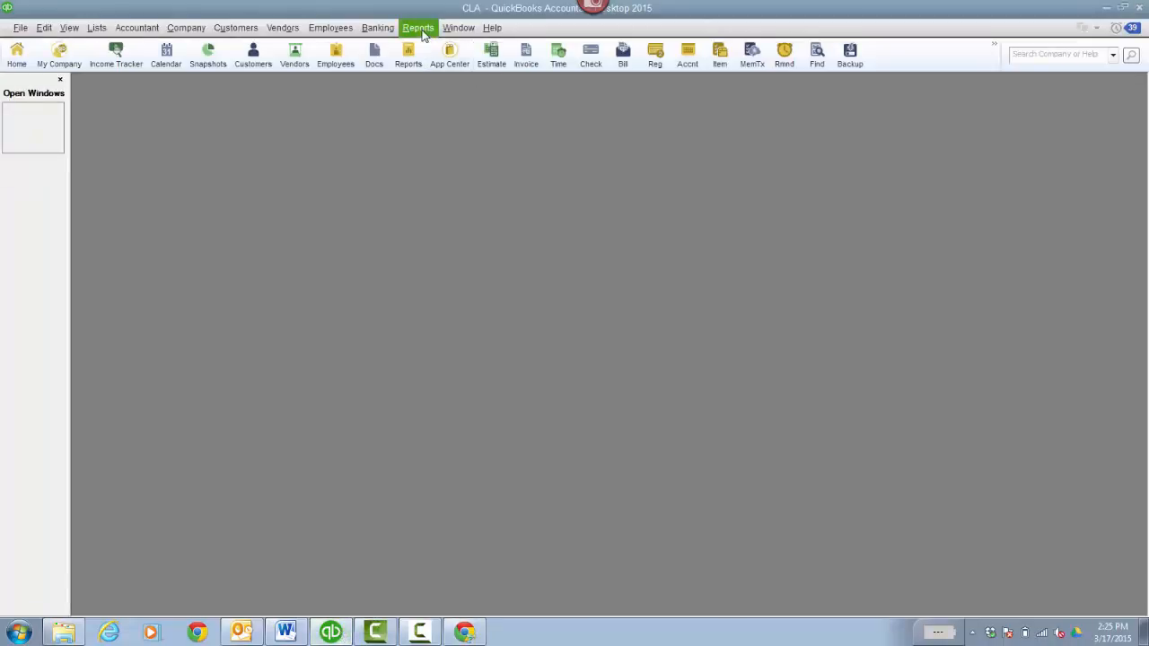
{"action": "left_click", "coordinate": [422, 30]}
{"action": "mouse_move", "coordinate": [521, 143]}
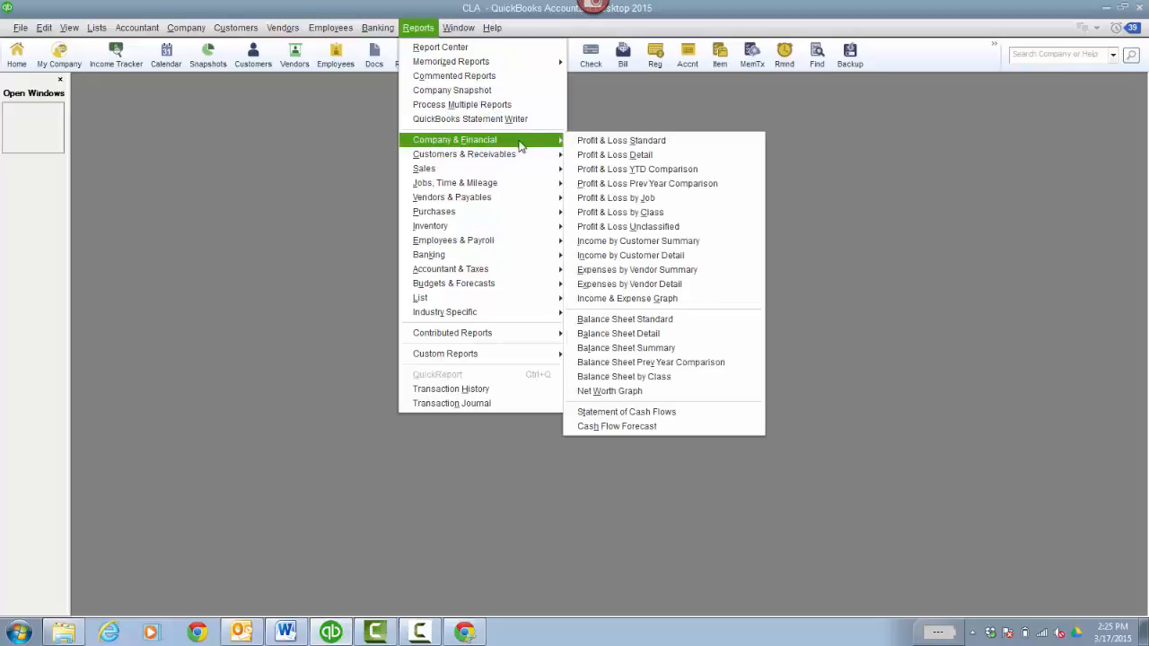
{"action": "left_click", "coordinate": [592, 140]}
{"action": "key", "text": "a"}
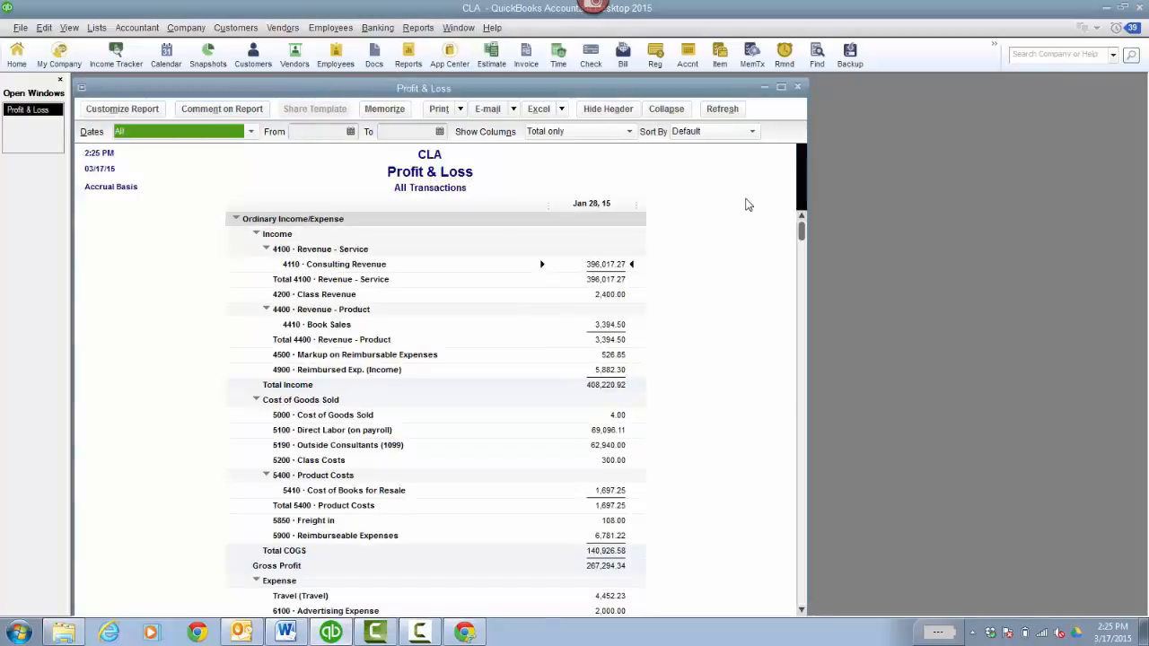
{"action": "left_click", "coordinate": [419, 28]}
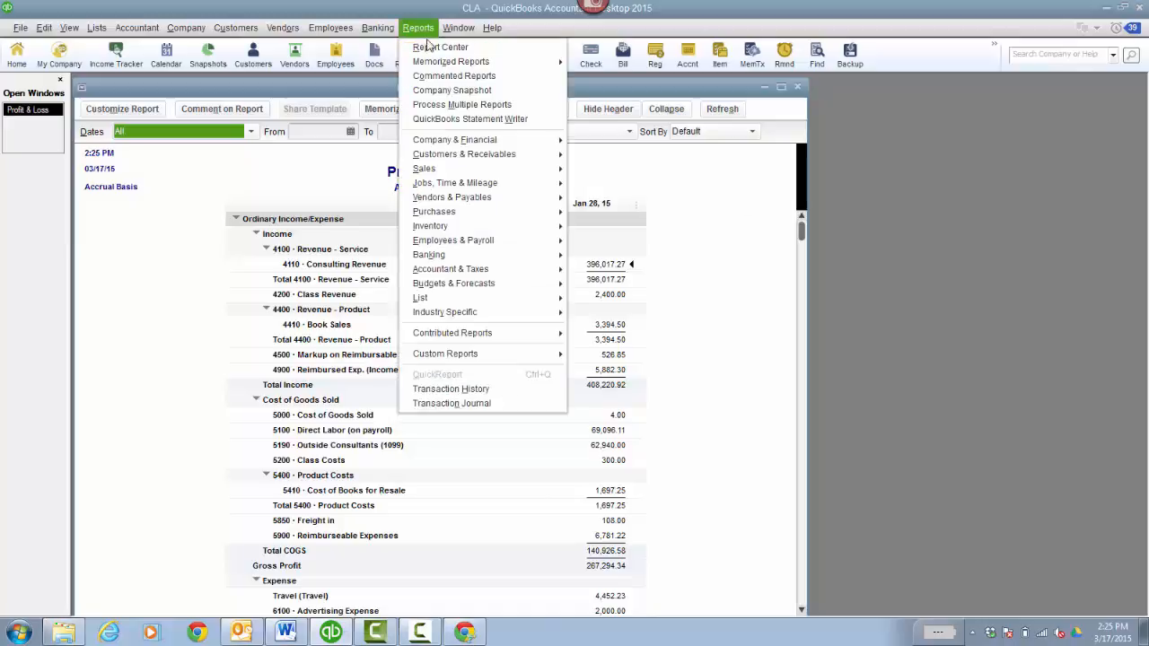
{"action": "left_click", "coordinate": [682, 320]}
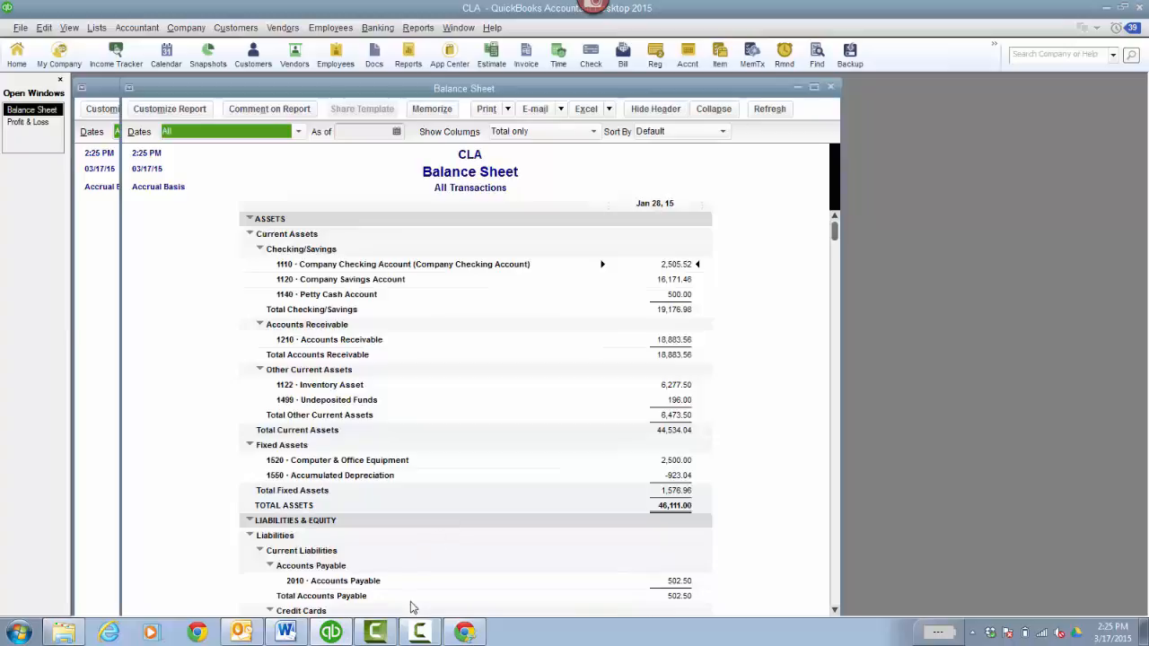
- Switch back to QuickBooks Online, duplicate the browser tab, and run the Balance Sheet there for All Dates
{"action": "left_click", "coordinate": [471, 635]}
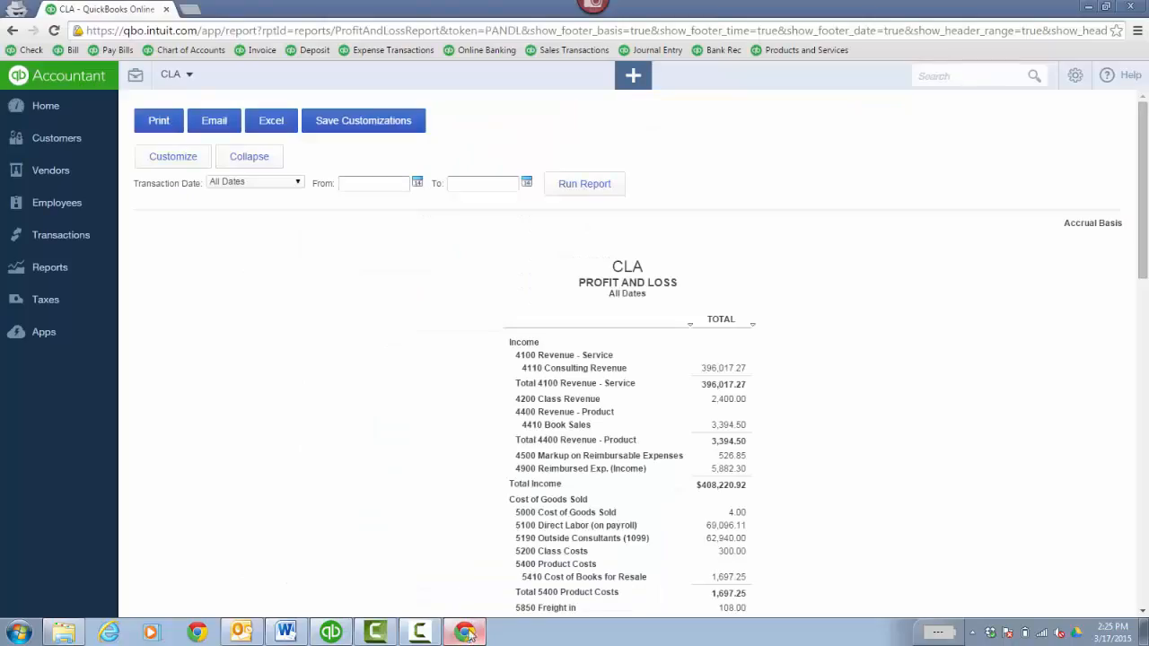
{"action": "right_click", "coordinate": [112, 11]}
{"action": "left_click", "coordinate": [183, 66]}
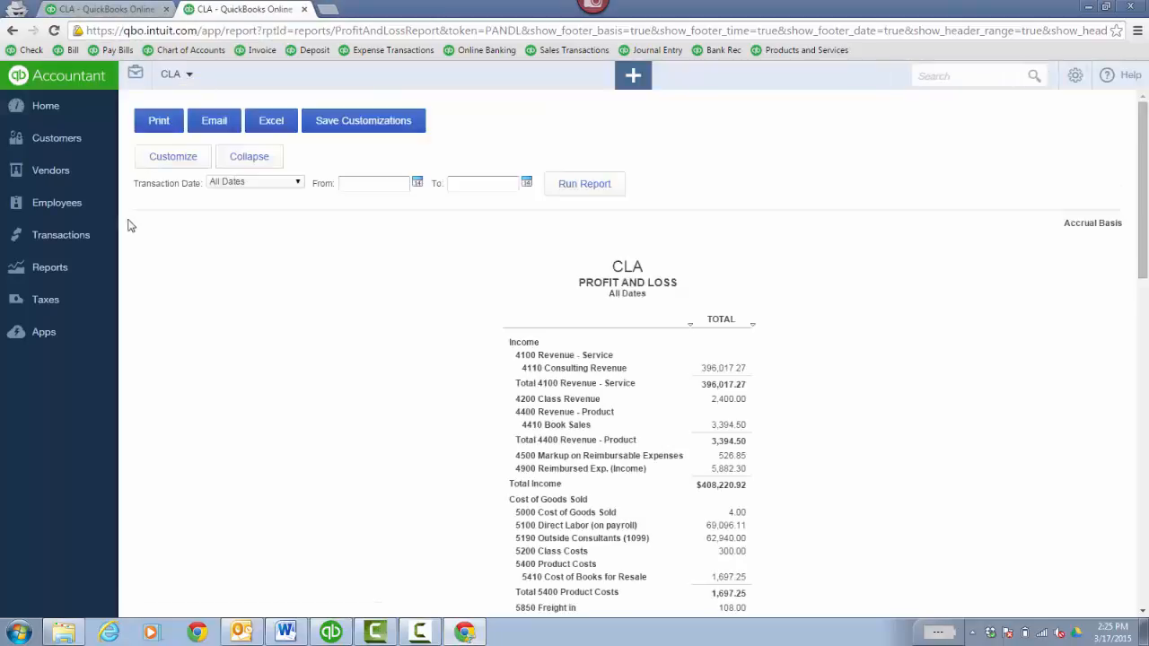
{"action": "left_click", "coordinate": [52, 278]}
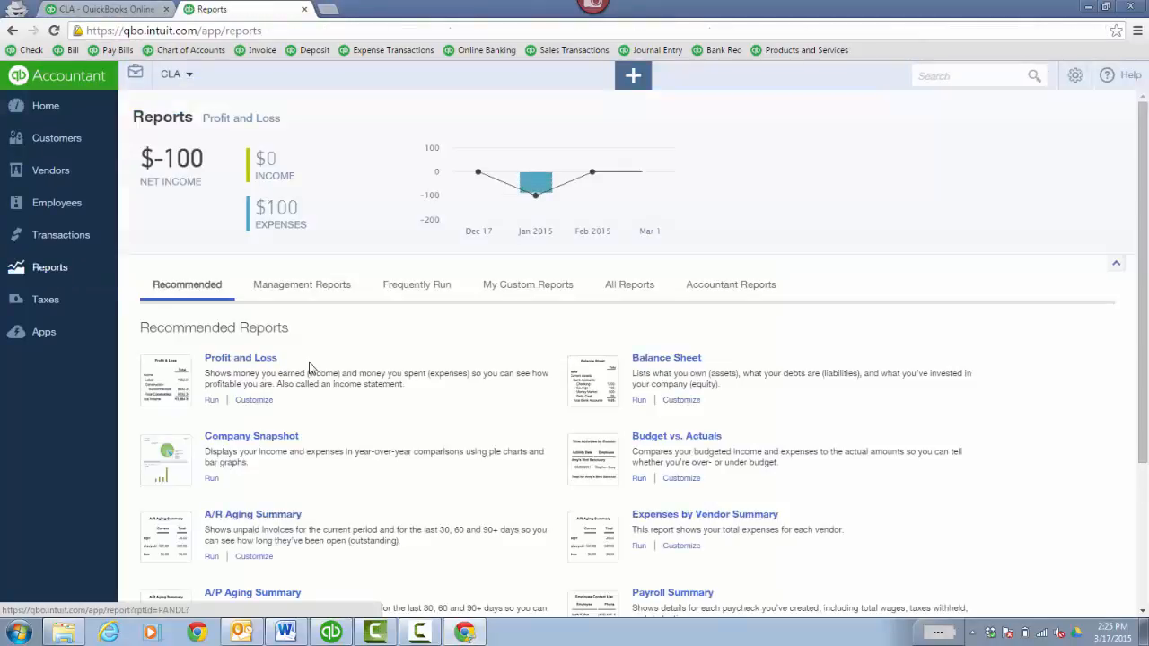
{"action": "left_click", "coordinate": [683, 403]}
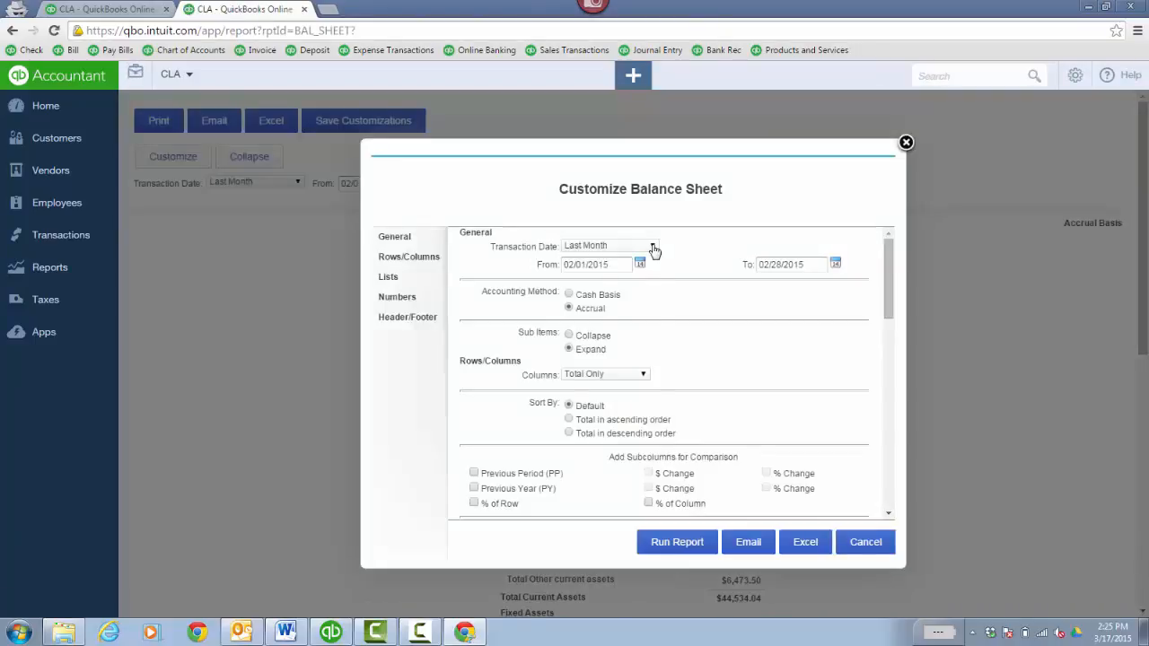
{"action": "left_click", "coordinate": [653, 246]}
{"action": "left_click", "coordinate": [638, 256]}
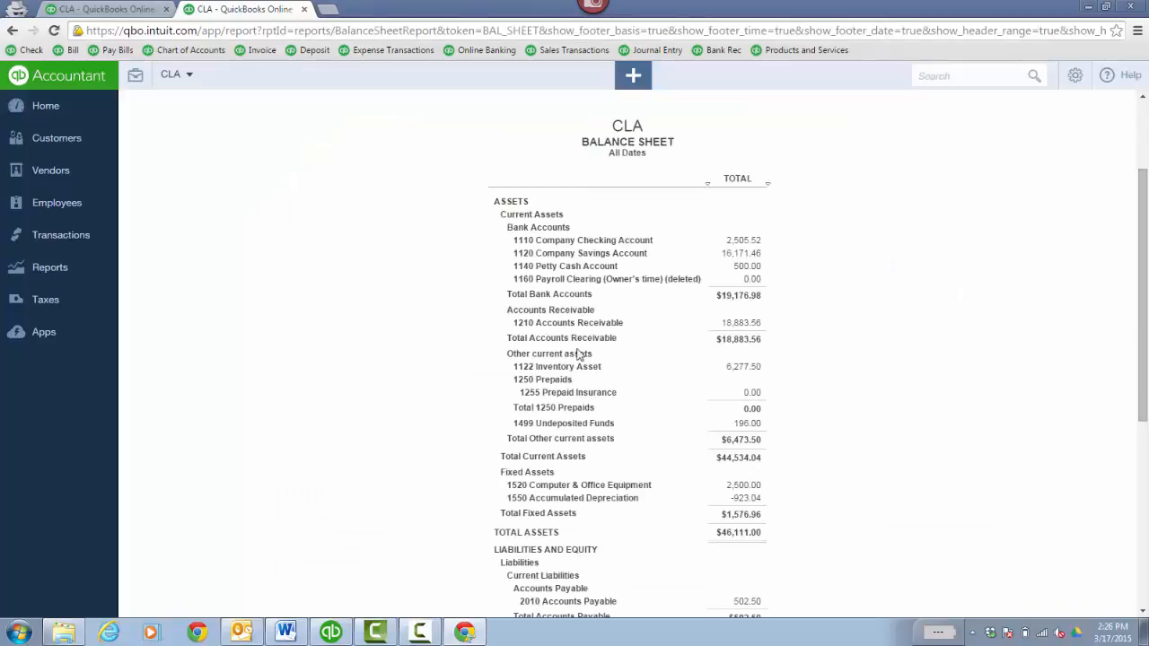
- Start customizing the Transaction Detail by Account report from the accountant reports, setting its transaction date to All Dates
{"action": "left_click", "coordinate": [88, 266]}
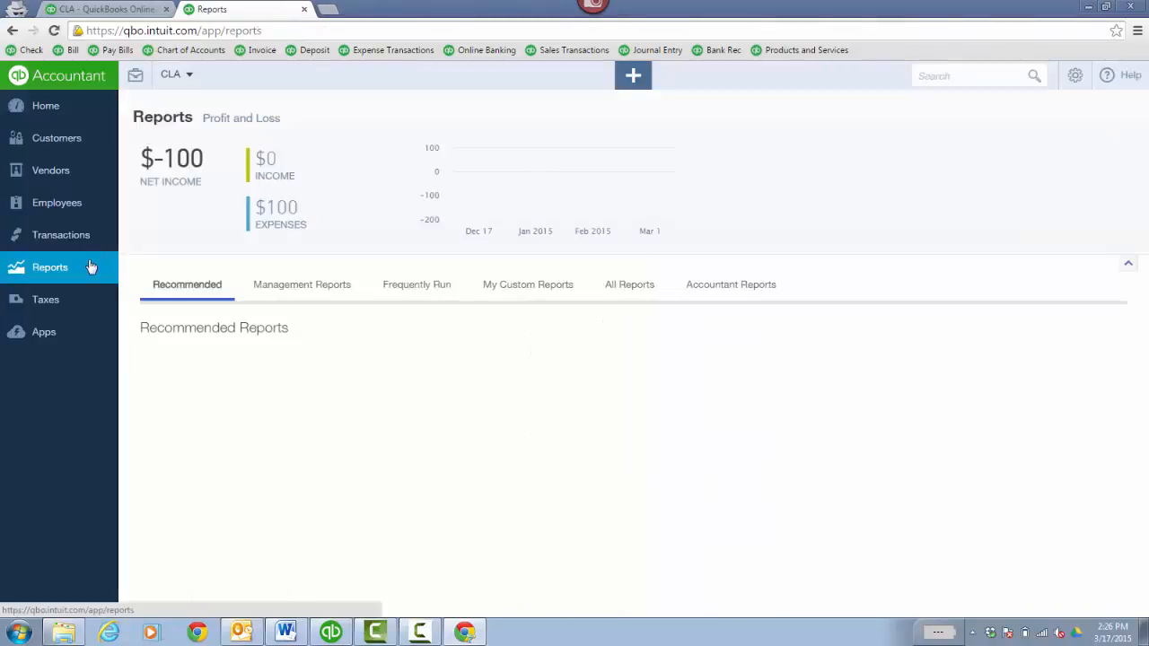
{"action": "left_click", "coordinate": [708, 286]}
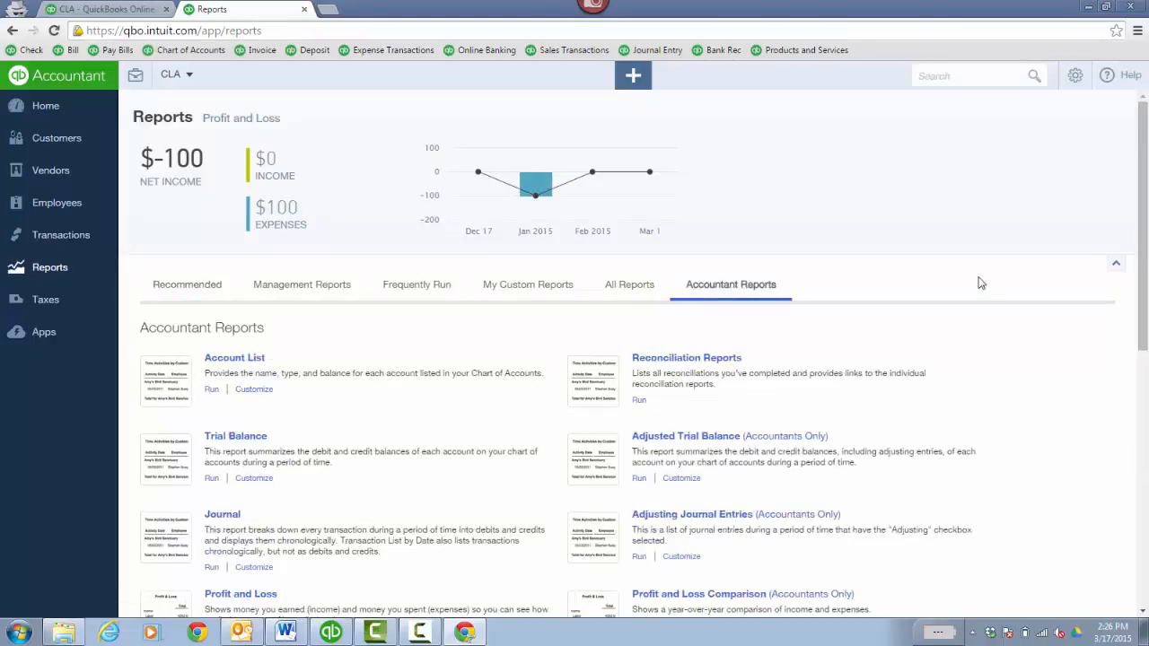
{"action": "left_click_drag", "start_coordinate": [1144, 228], "coordinate": [1144, 342]}
{"action": "left_click", "coordinate": [262, 549]}
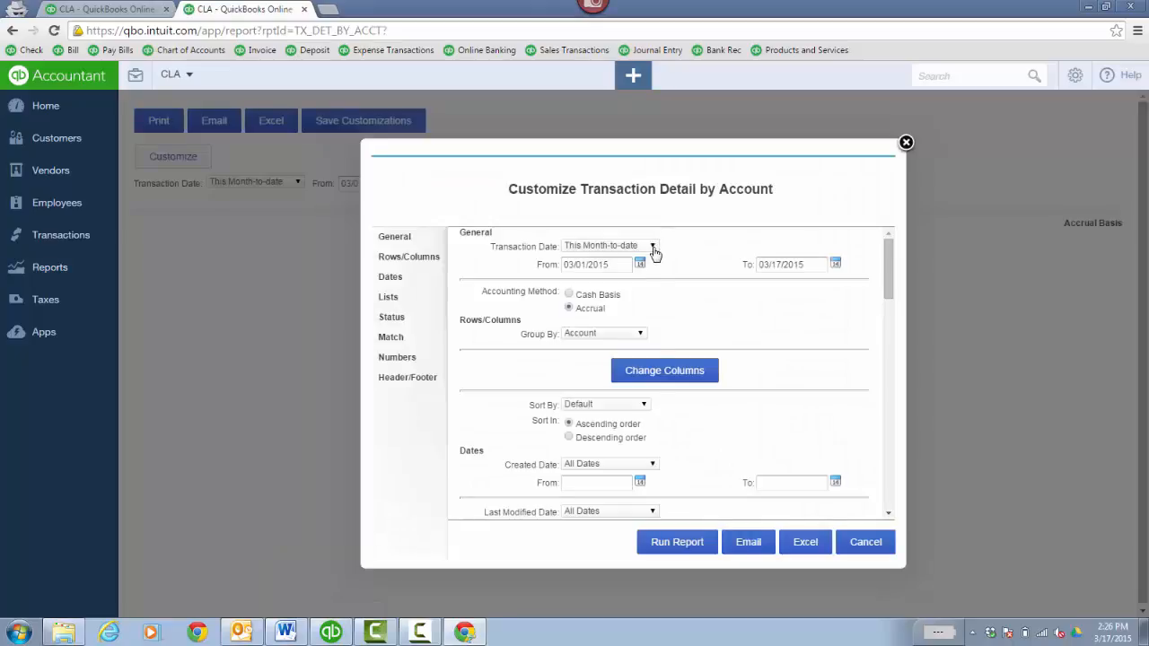
{"action": "left_click", "coordinate": [653, 246]}
{"action": "left_click", "coordinate": [631, 260]}
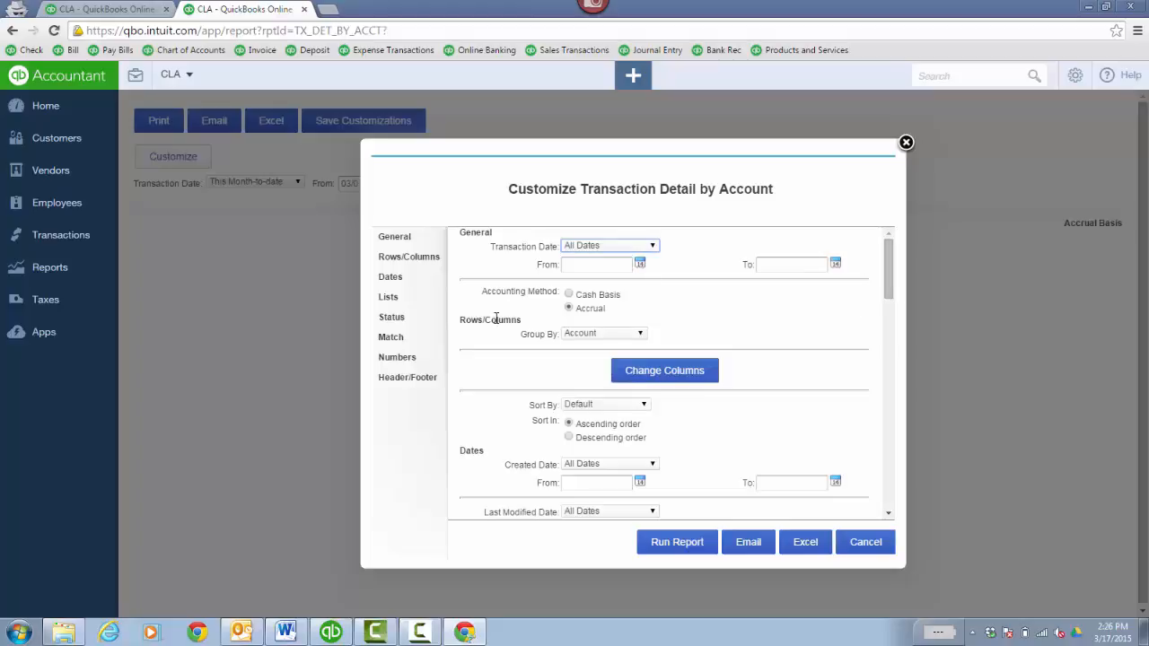
- Filter the report to transaction type Payment and distribution account 1499 Undeposited Funds, run it, and review the listed payments
{"action": "left_click", "coordinate": [392, 299]}
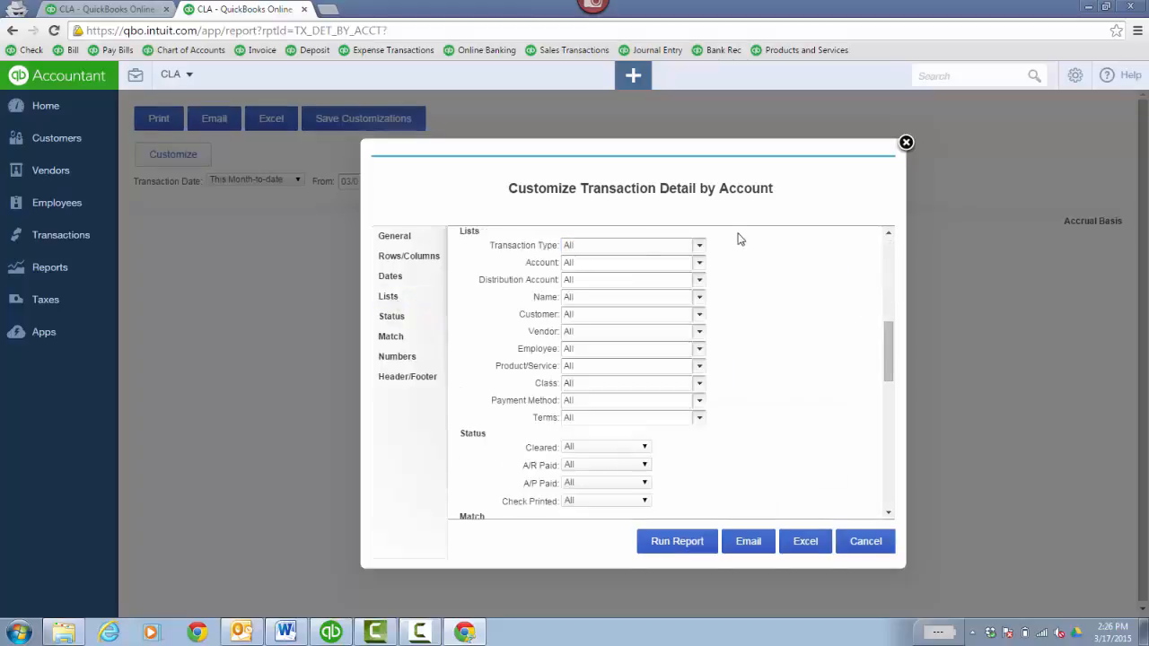
{"action": "left_click", "coordinate": [698, 247]}
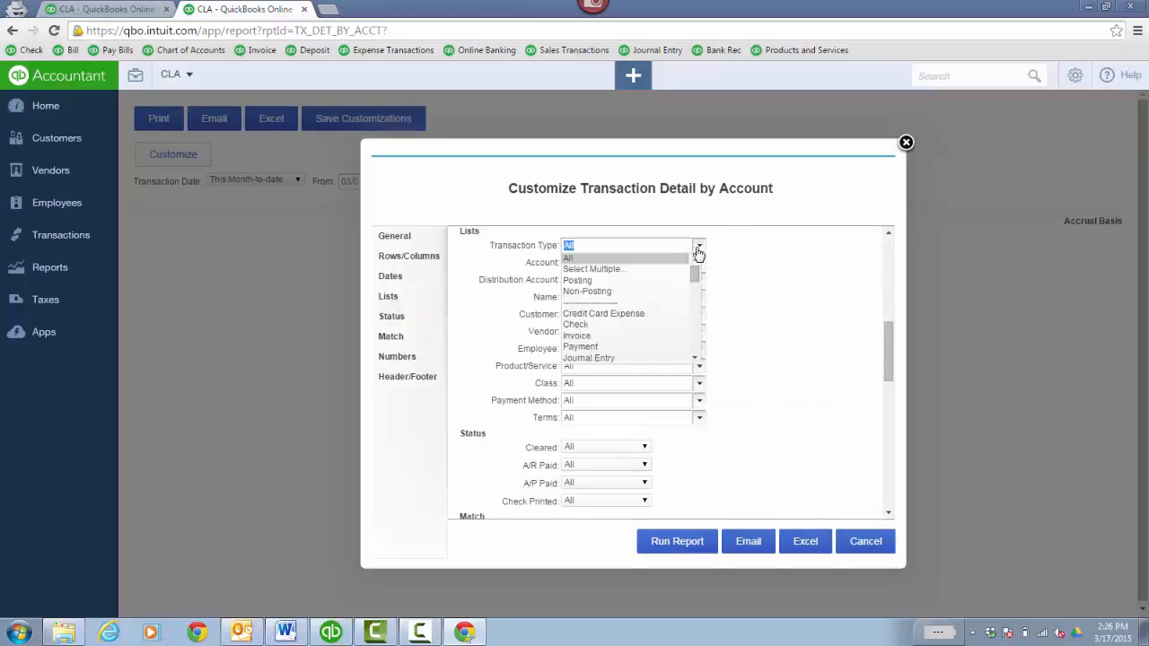
{"action": "left_click", "coordinate": [597, 346]}
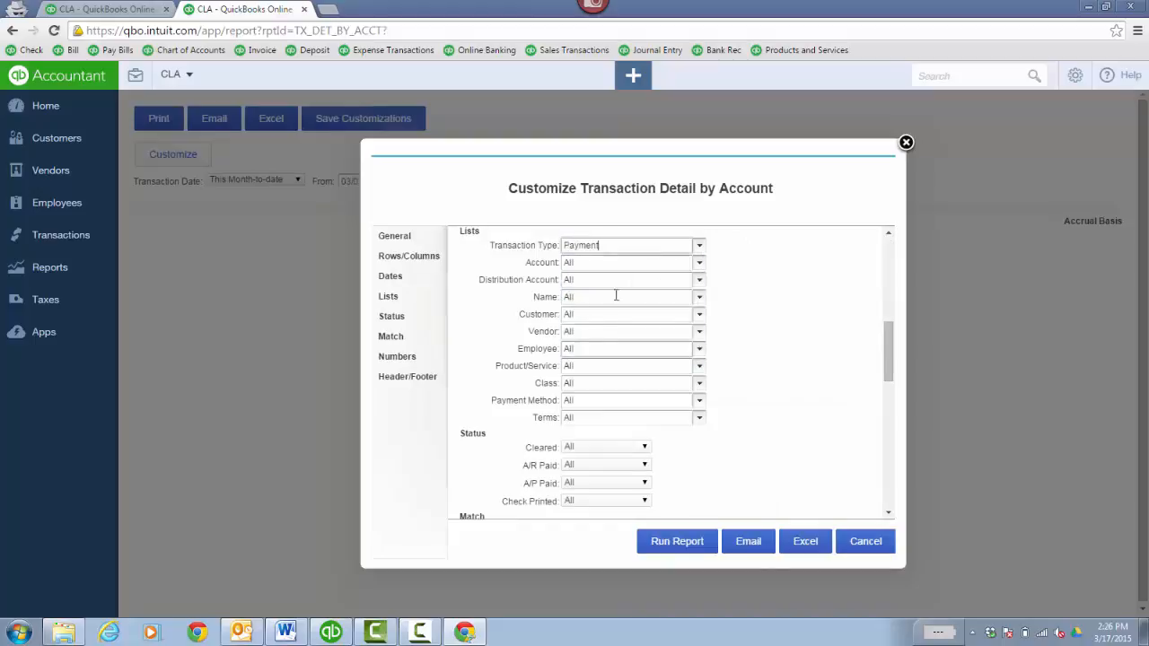
{"action": "left_click", "coordinate": [698, 282]}
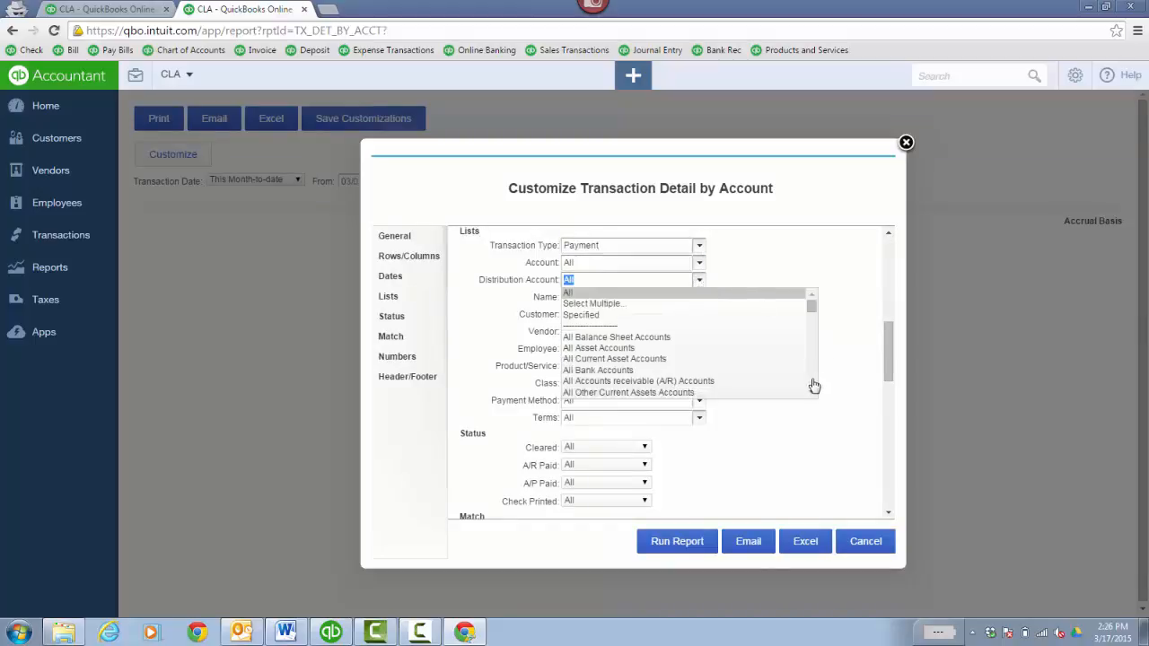
{"action": "scroll", "coordinate": [812, 392], "scroll_direction": "down", "scroll_amount": 8}
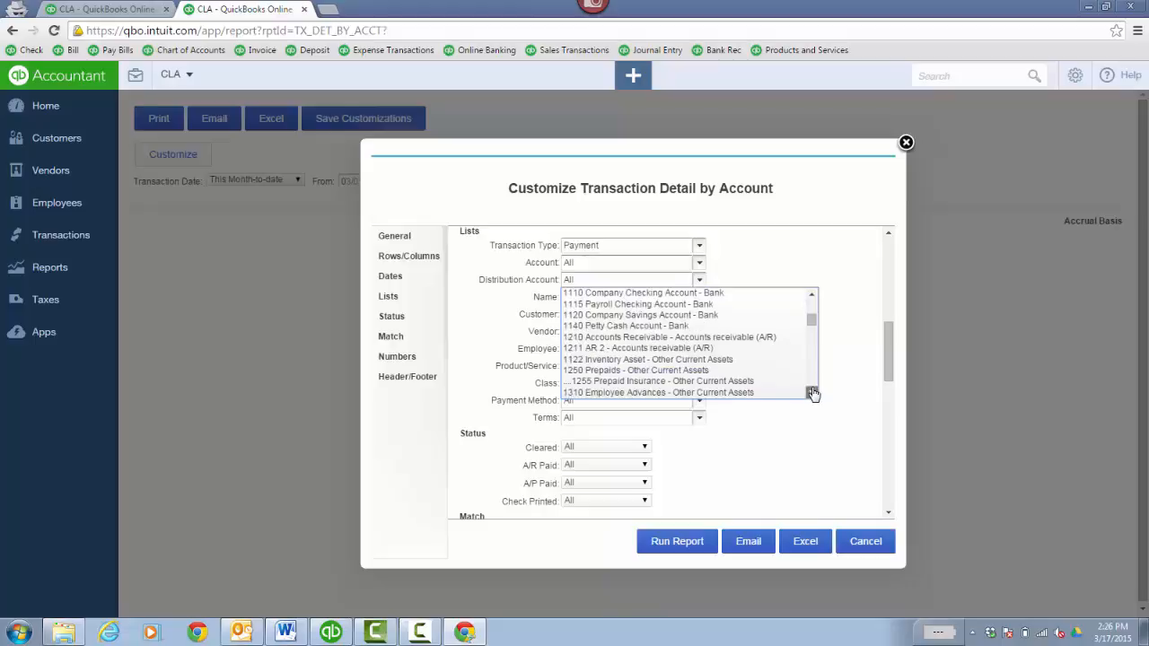
{"action": "scroll", "coordinate": [812, 392], "scroll_direction": "down", "scroll_amount": 2}
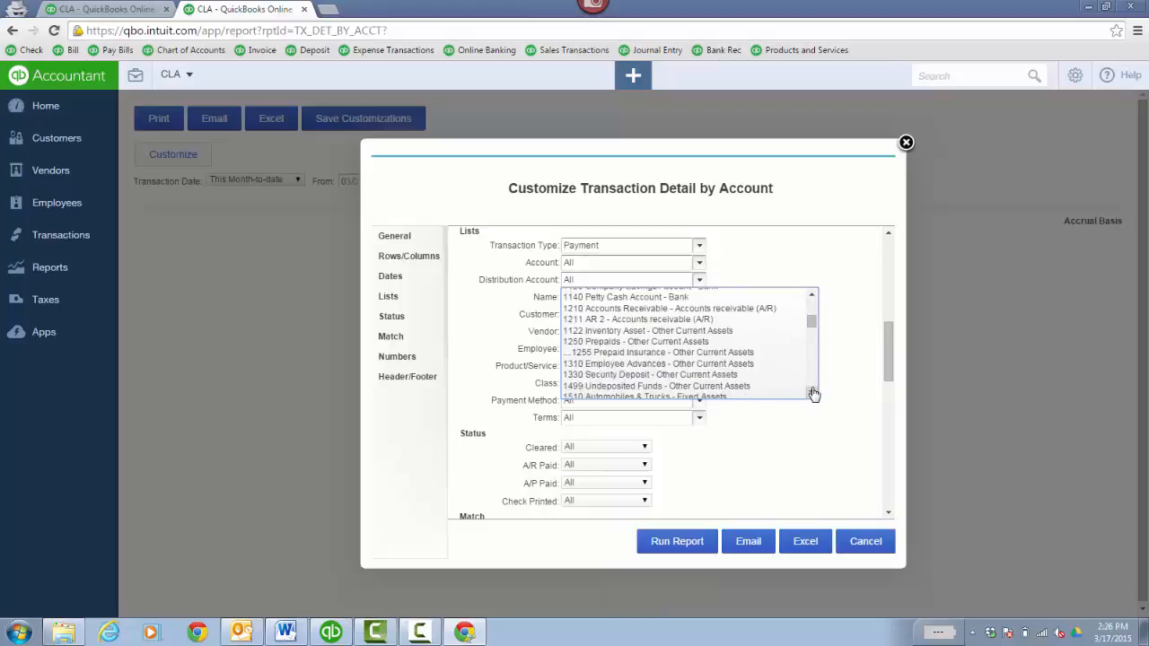
{"action": "left_click", "coordinate": [730, 392]}
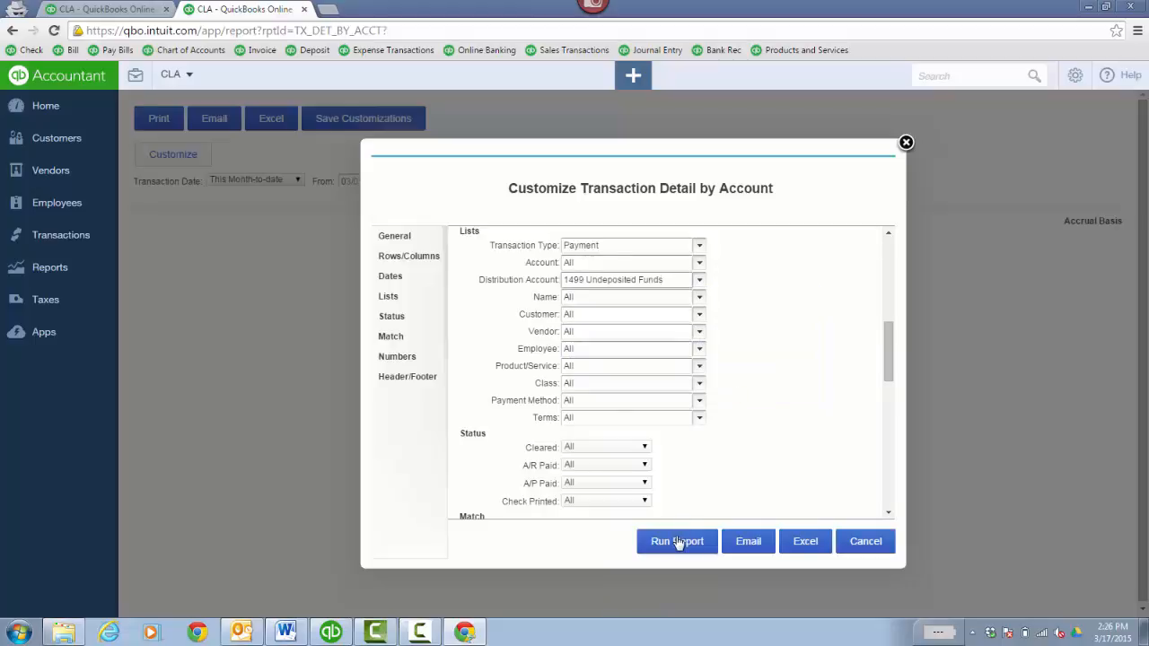
{"action": "left_click", "coordinate": [677, 541]}
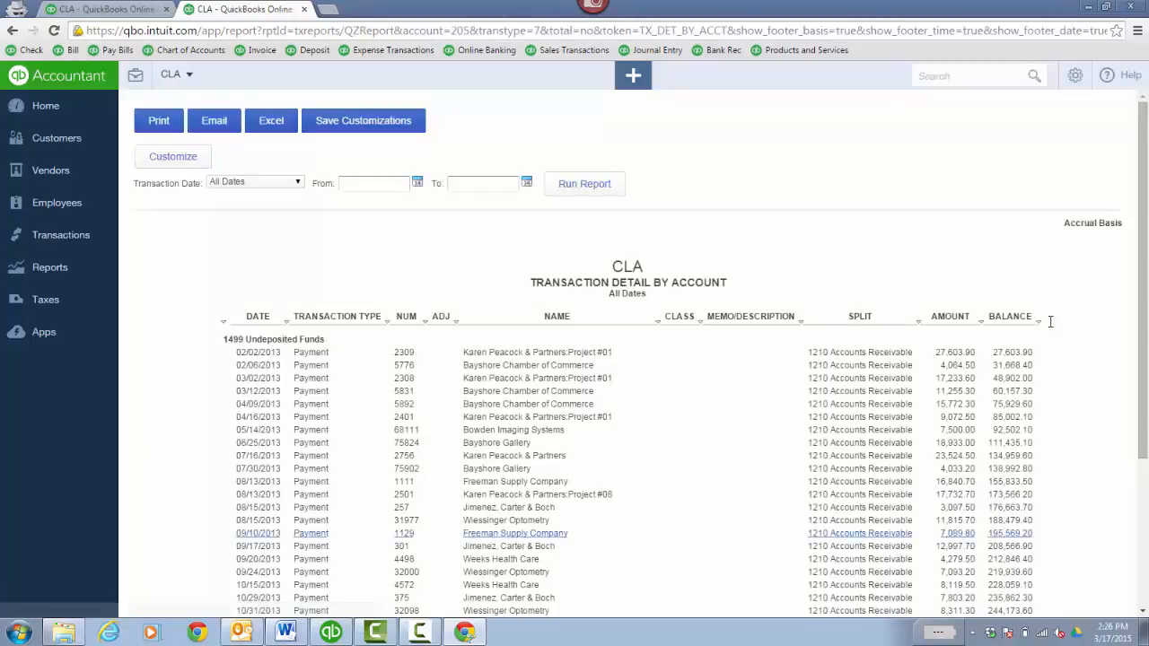
{"action": "left_click_drag", "start_coordinate": [1141, 308], "coordinate": [1146, 476]}
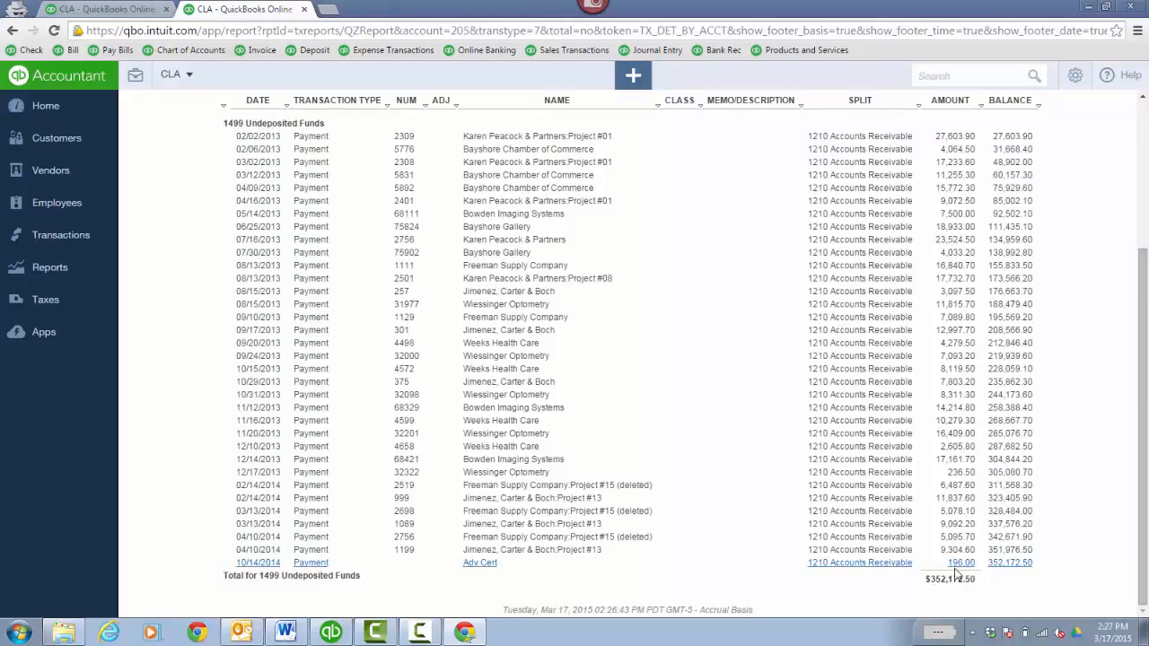
- On the QuickBooks product videos website, open the QB Online video list and look through the videos about converting from Desktop
{"action": "left_click", "coordinate": [332, 632]}
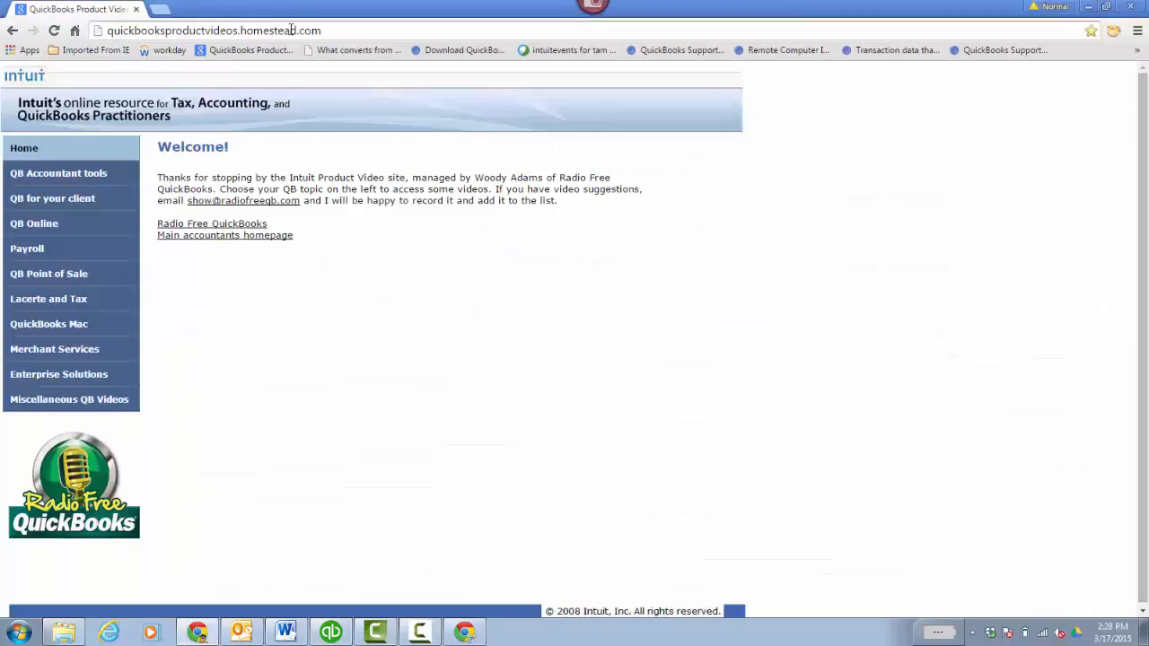
{"action": "left_click", "coordinate": [80, 226]}
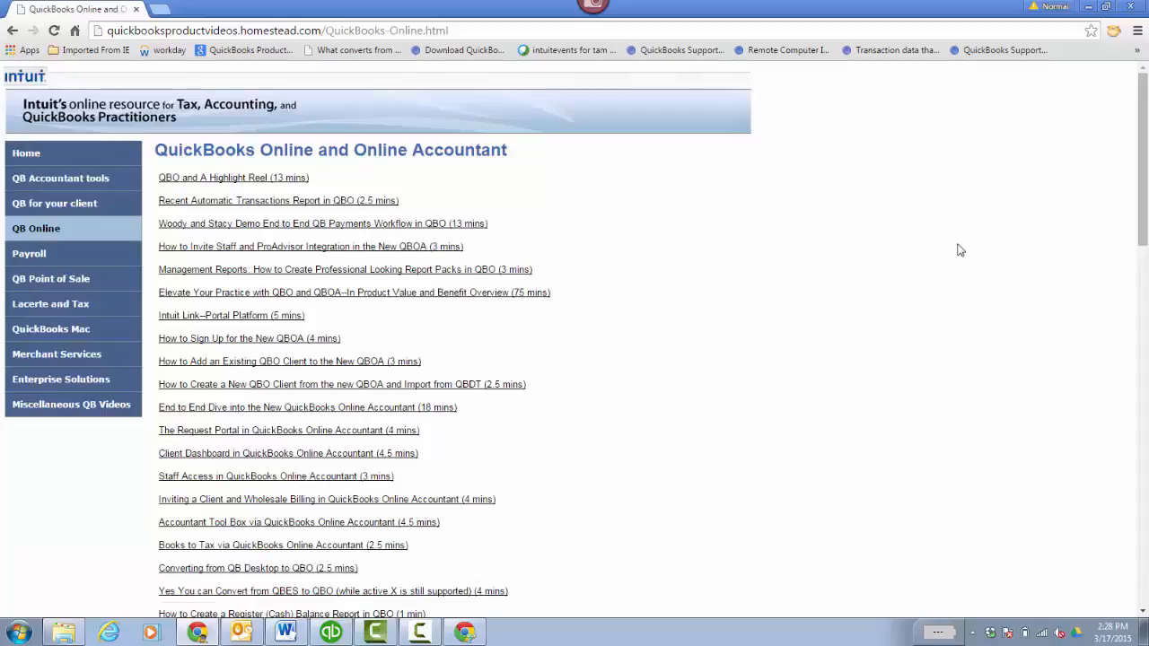
{"action": "scroll", "coordinate": [188, 474], "scroll_direction": "down", "scroll_amount": 6}
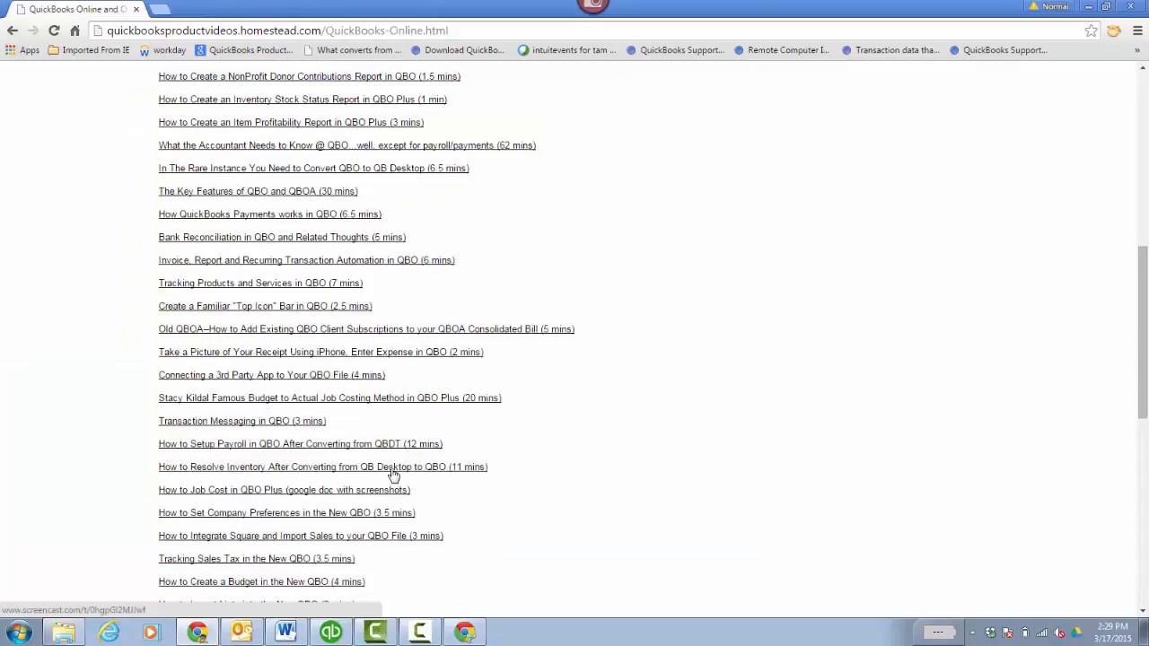